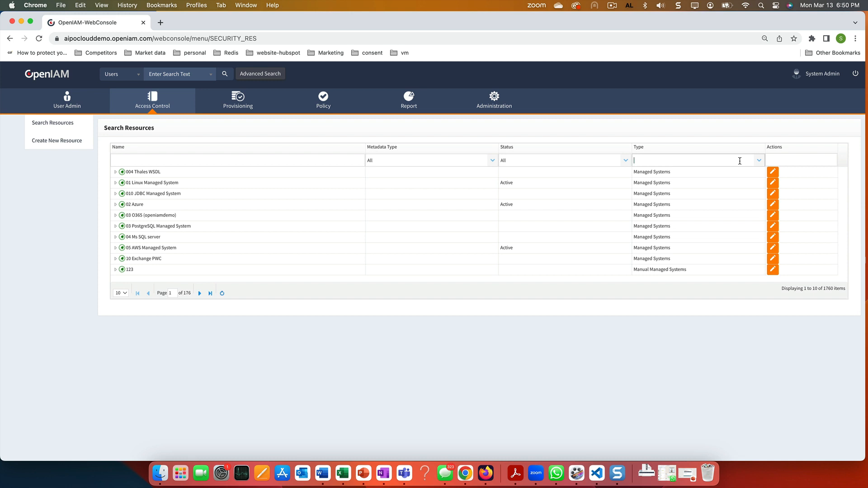
# Filter resources to Application category and start a new resource of type Application category
pyautogui.write('app')
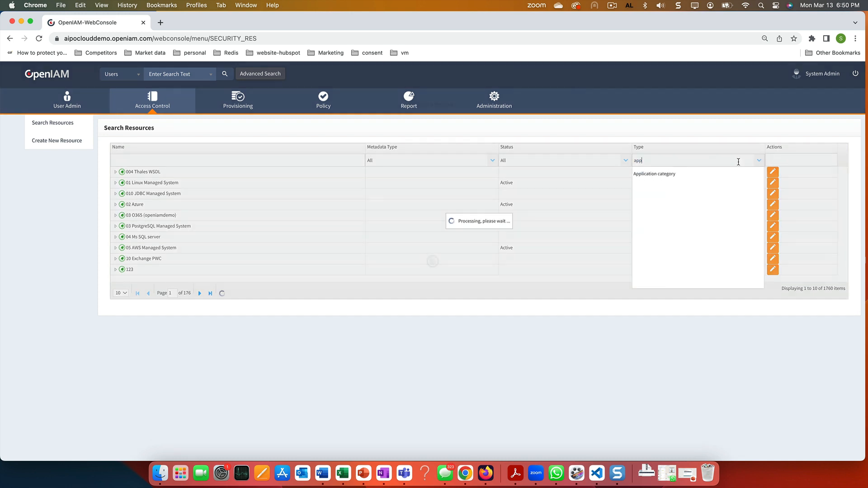
pyautogui.click(675, 173)
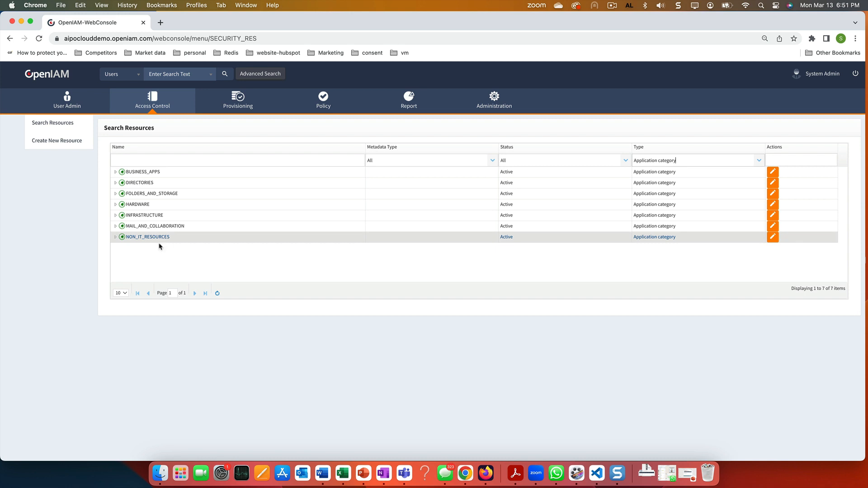
pyautogui.click(58, 141)
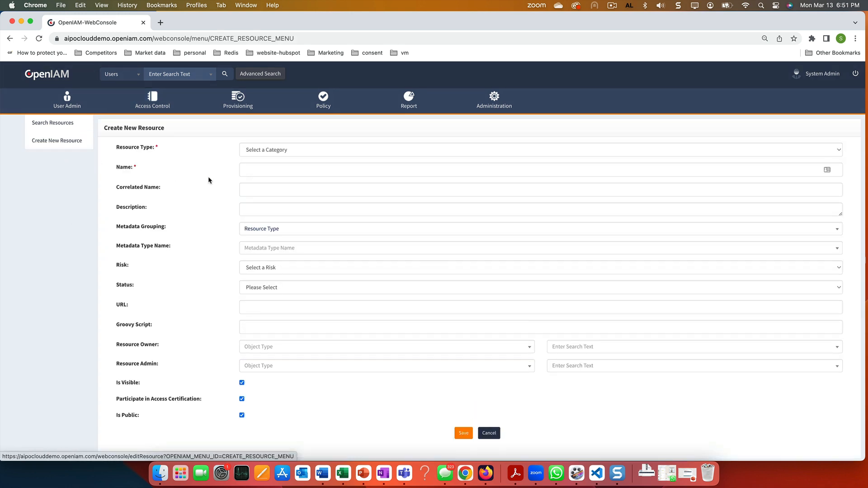
pyautogui.click(277, 151)
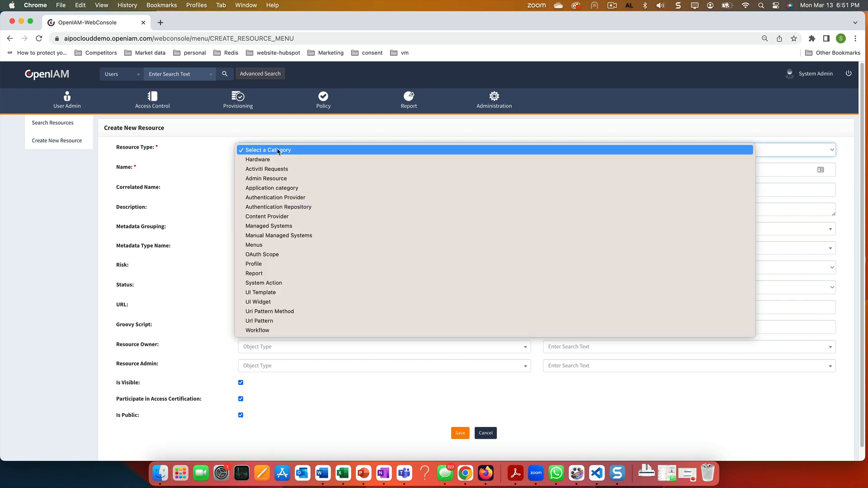
pyautogui.click(272, 188)
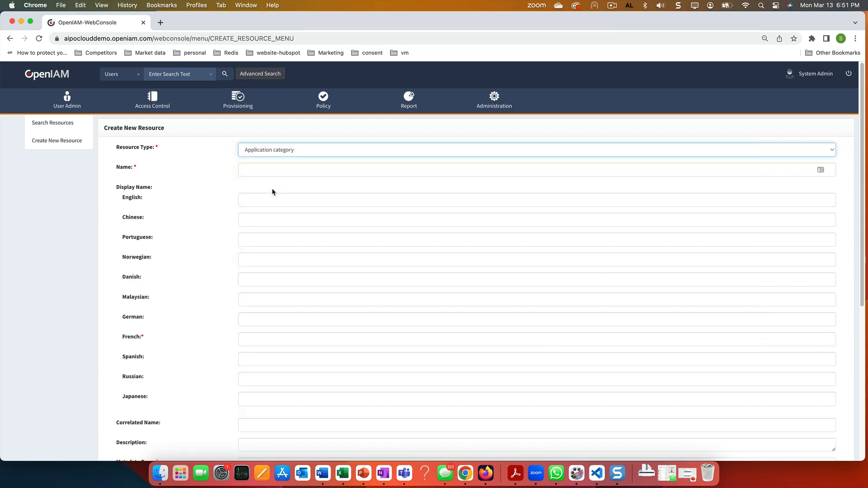
# Enter 'My Category' as the name and English display name, with Active status
pyautogui.click(267, 171)
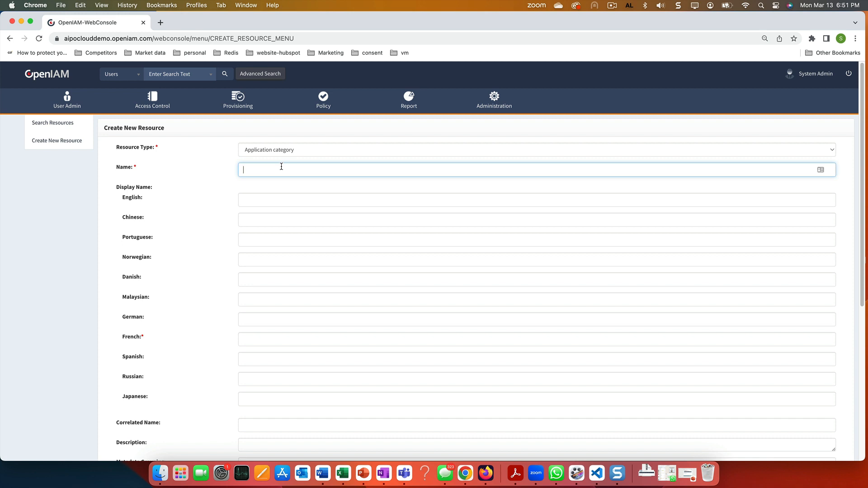
pyautogui.write('My Category')
pyautogui.click(260, 200)
pyautogui.write('My Cat')
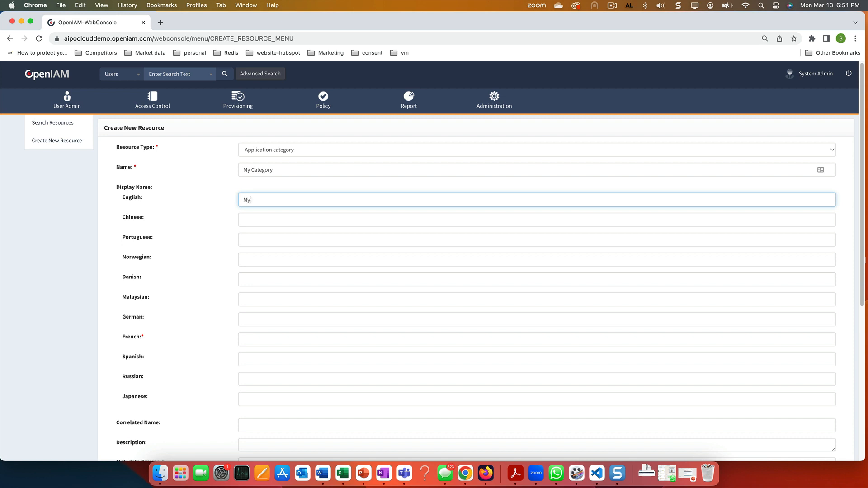
pyautogui.write('egory')
pyautogui.scroll(-5, 331, 305)
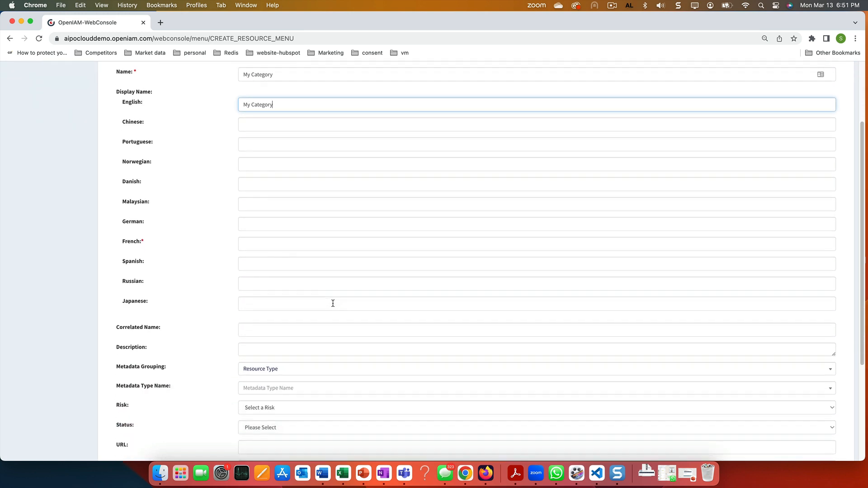
pyautogui.scroll(-5, 330, 303)
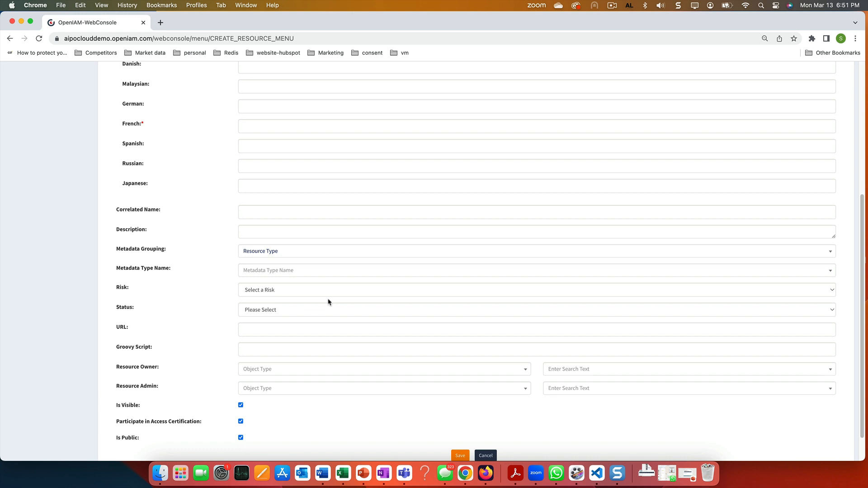
pyautogui.scroll(-2, 298, 309)
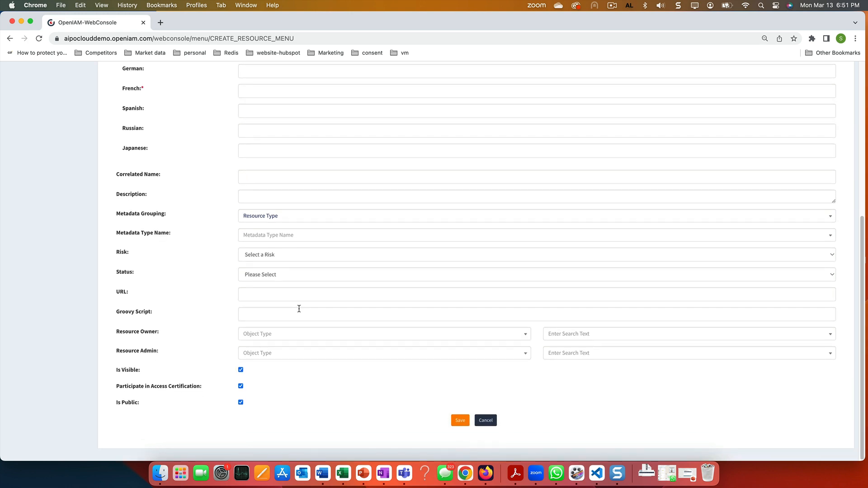
pyautogui.click(283, 273)
pyautogui.click(274, 285)
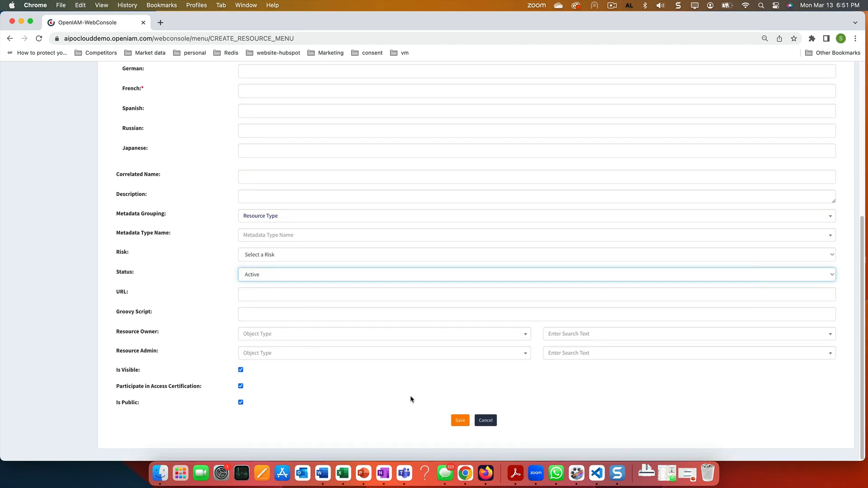
# Save the My Category resource and go to the /selfservice portal
pyautogui.click(459, 420)
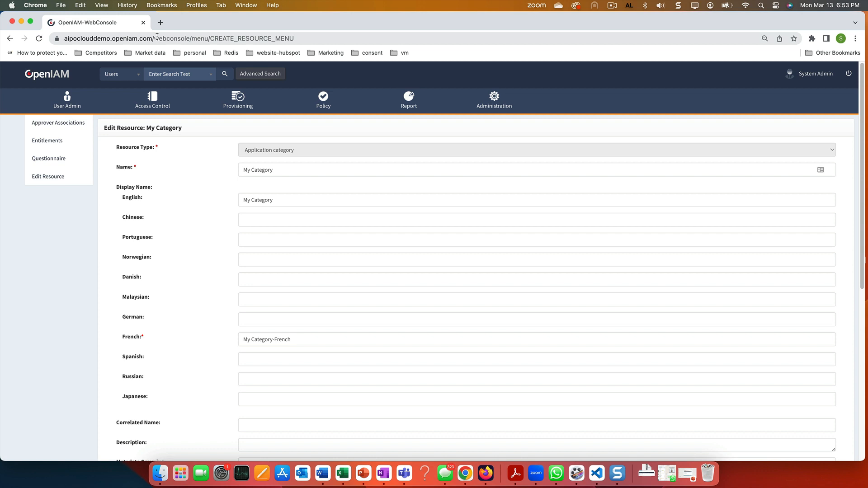
pyautogui.moveTo(154, 39); pyautogui.dragTo(347, 40)
pyautogui.write('sel')
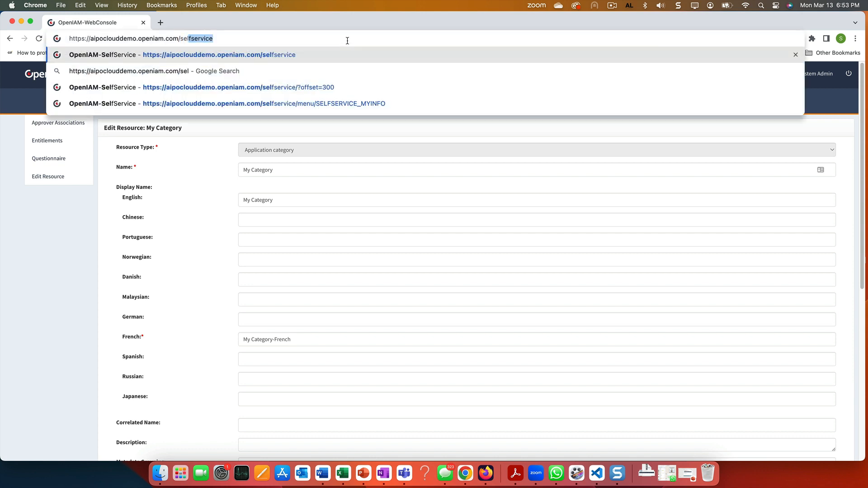
pyautogui.press('Return')
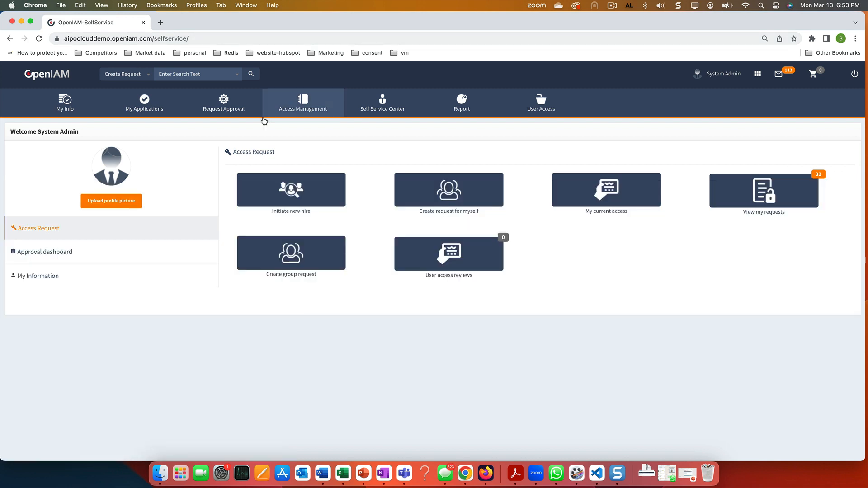
# Open the service catalog for a self request and highlight the My Category entry
pyautogui.click(430, 191)
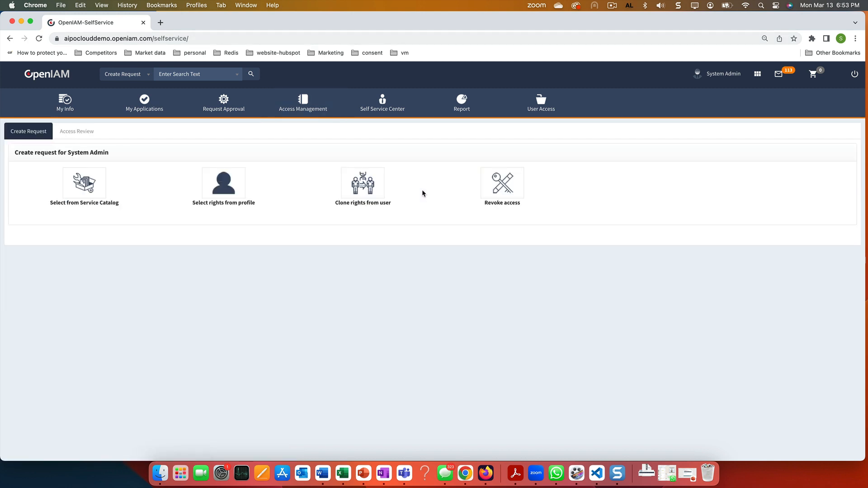
pyautogui.click(89, 180)
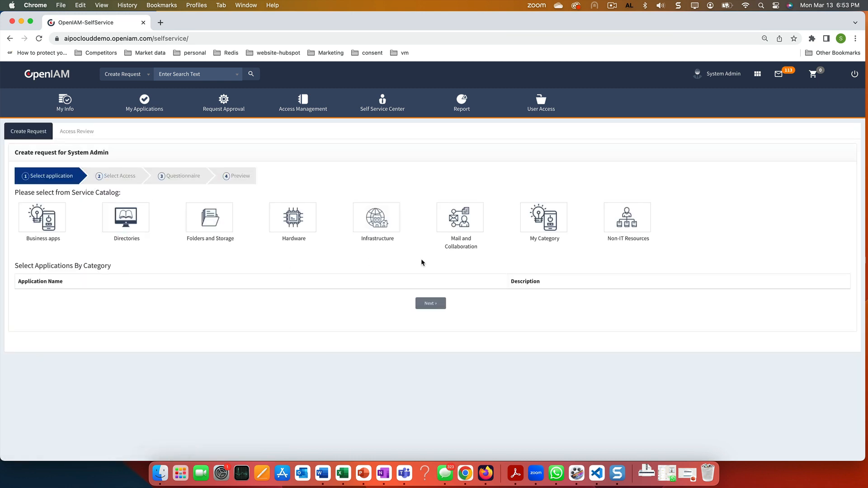
pyautogui.moveTo(528, 239); pyautogui.dragTo(564, 241)
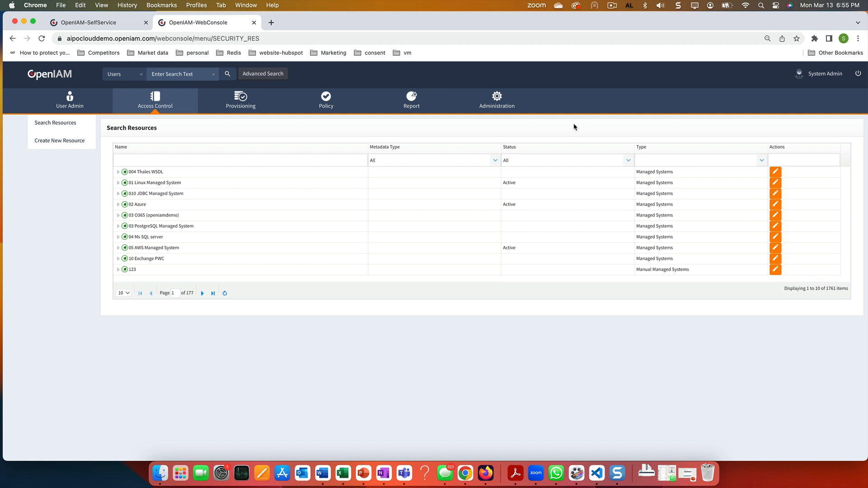
# Filter resources to Application category and open the BUSINESS_APPS entitlements
pyautogui.click(657, 160)
pyautogui.write('app')
pyautogui.click(658, 173)
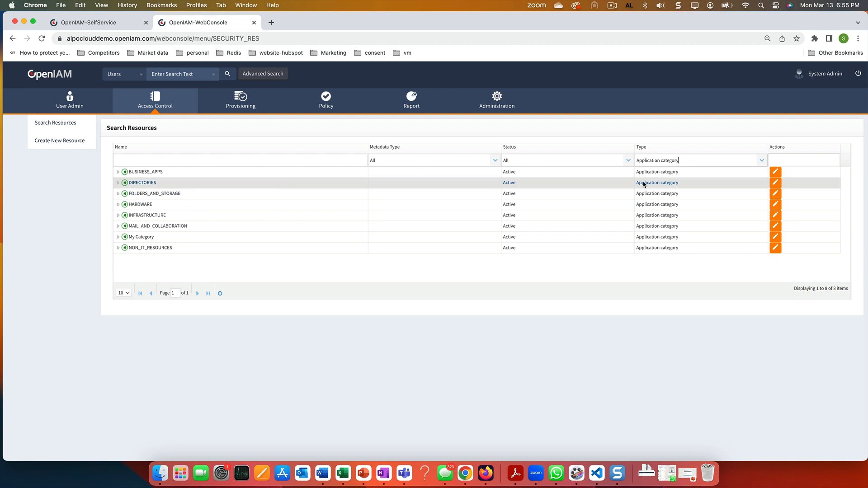
pyautogui.click(775, 172)
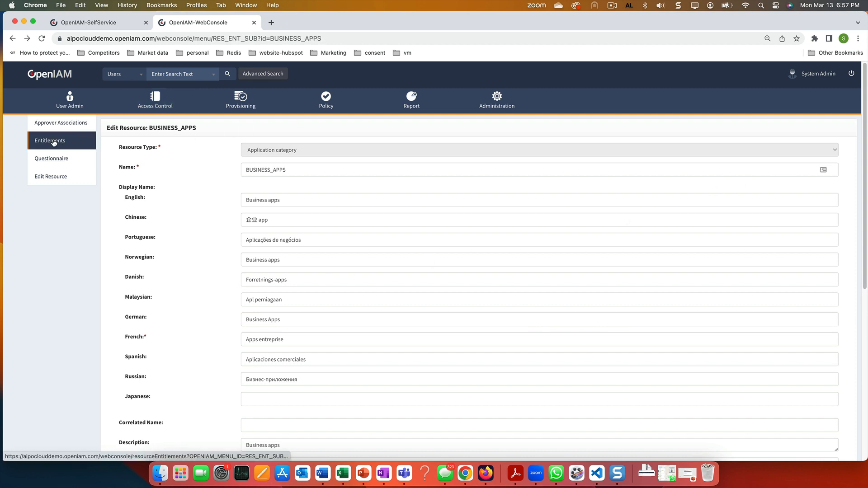
pyautogui.click(53, 142)
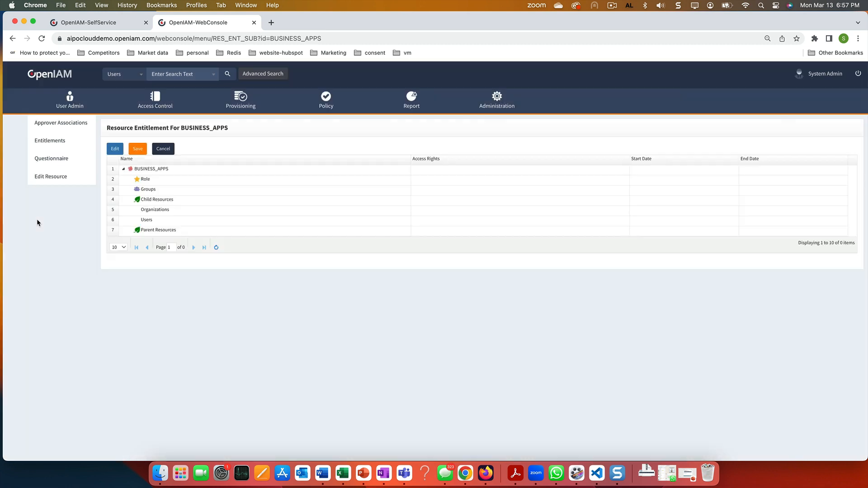
# Add the Application category My Category as a child resource of BUSINESS_APPS, then return to Self Service
pyautogui.click(160, 203)
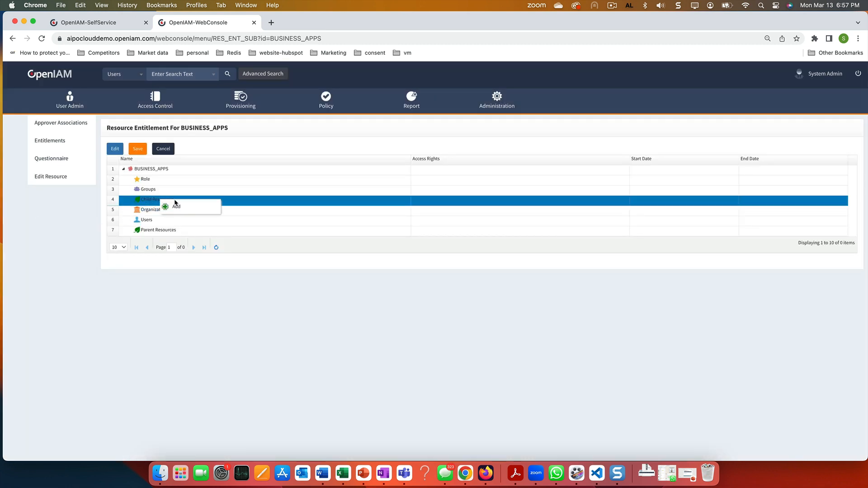
pyautogui.click(176, 205)
pyautogui.click(196, 213)
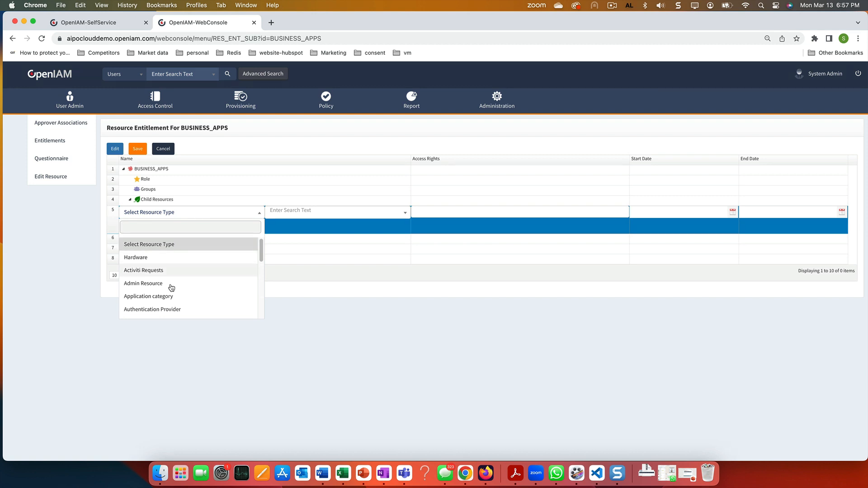
pyautogui.click(165, 296)
pyautogui.click(301, 215)
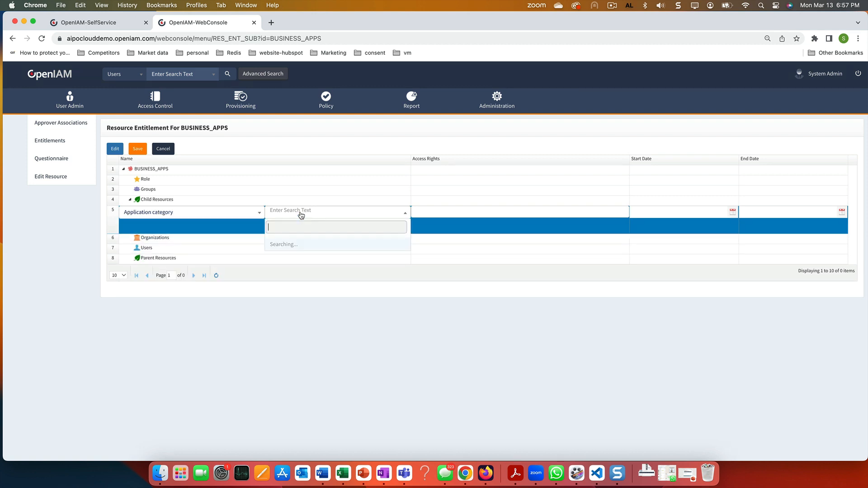
pyautogui.write('my')
pyautogui.click(288, 247)
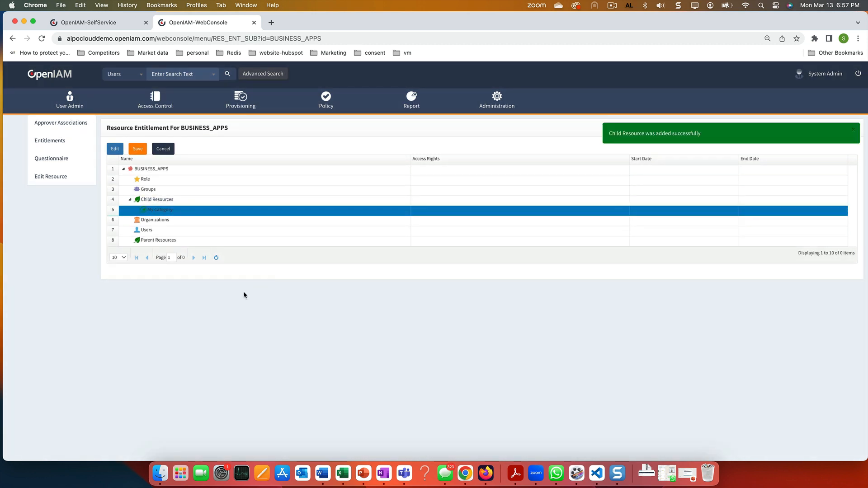
pyautogui.click(110, 24)
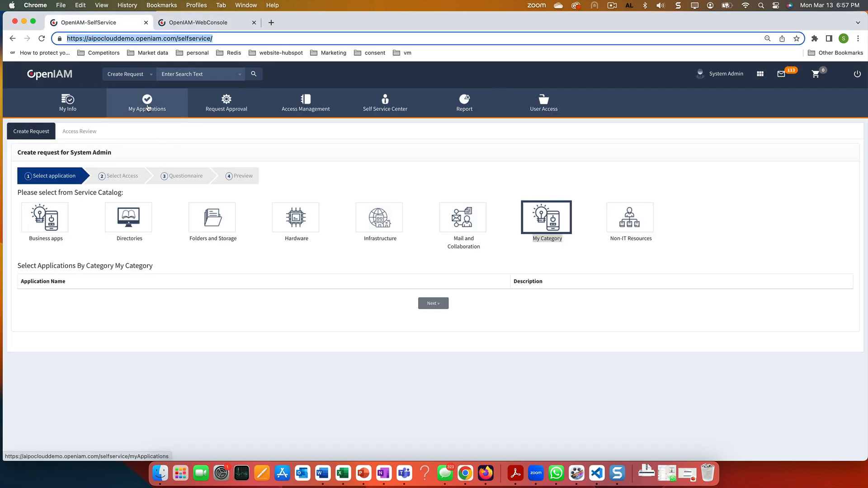
# From My Info, request for myself via the service catalog, choosing Business apps > My Category
pyautogui.click(78, 107)
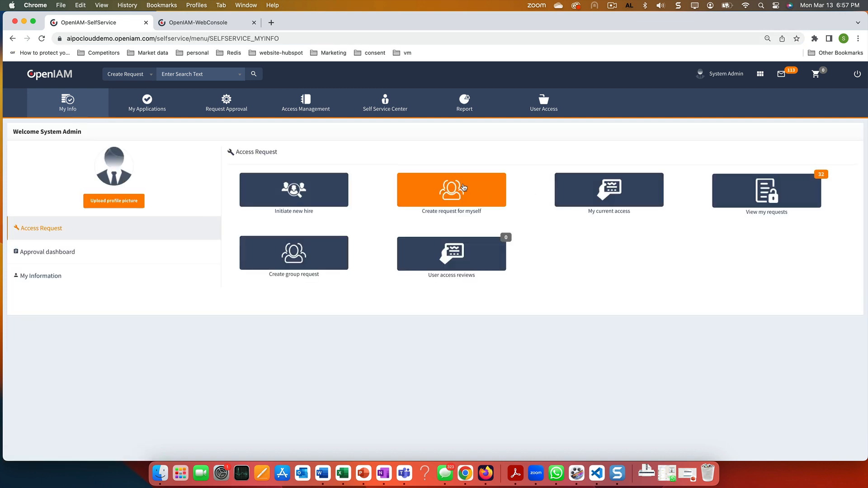
pyautogui.click(479, 189)
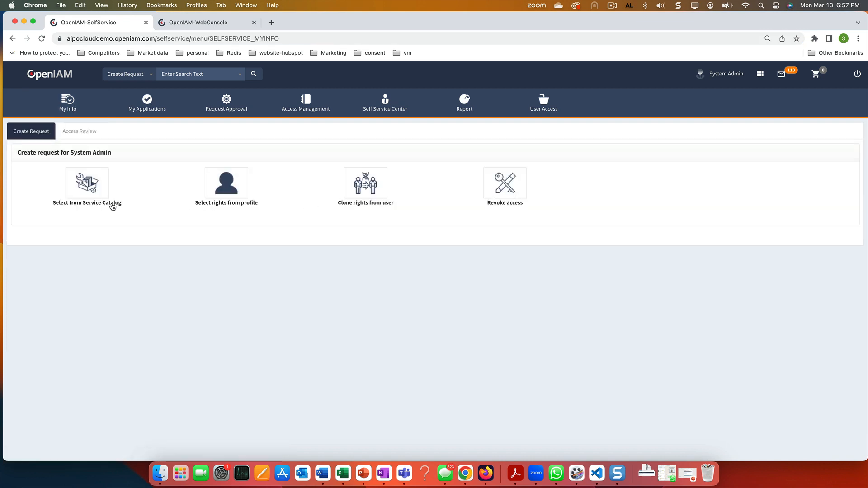
pyautogui.click(91, 174)
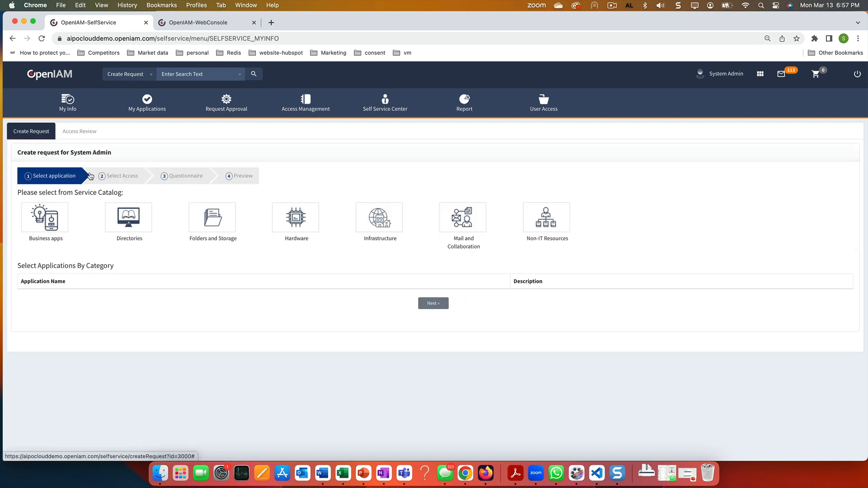
pyautogui.click(51, 221)
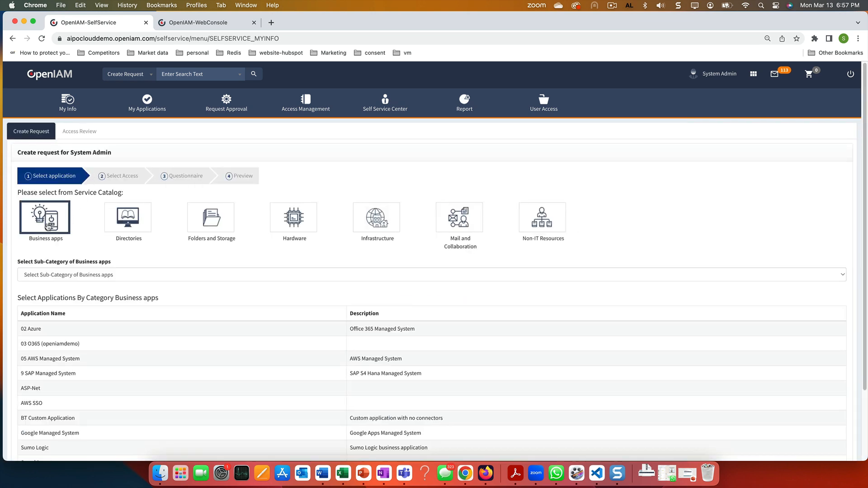
pyautogui.click(81, 276)
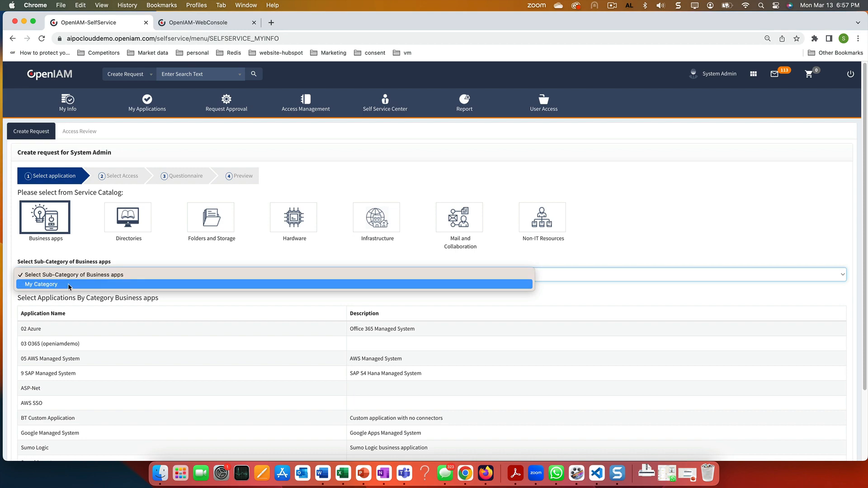
pyautogui.click(69, 284)
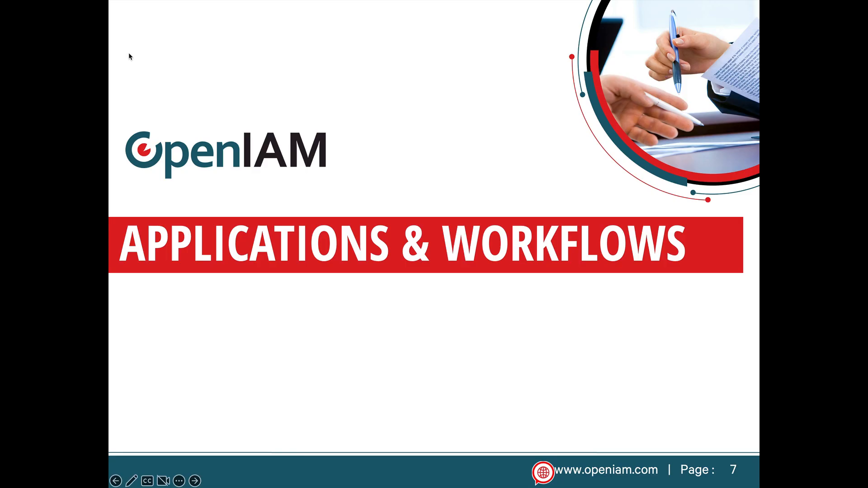
# Advance the slideshow to slide 8 on associating applications to categories
pyautogui.press('Right')
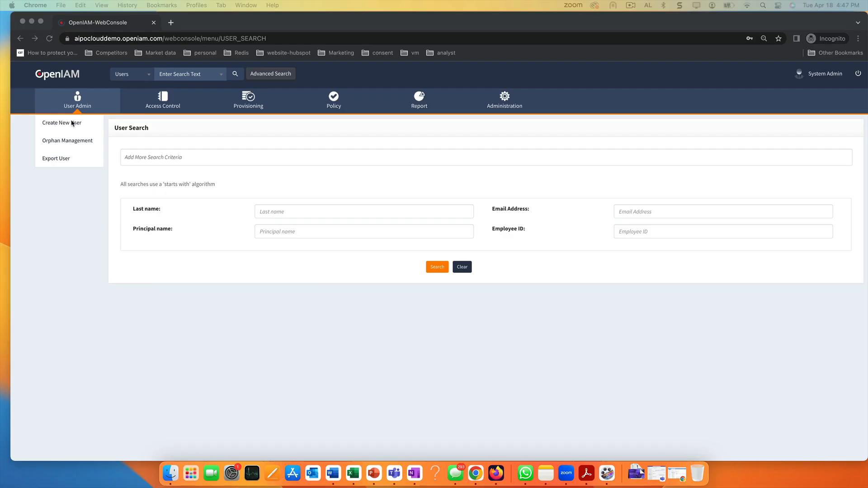
# Edit the 04 Ms SQL server managed system, set Category to My Category, and save
pyautogui.moveTo(248, 100)
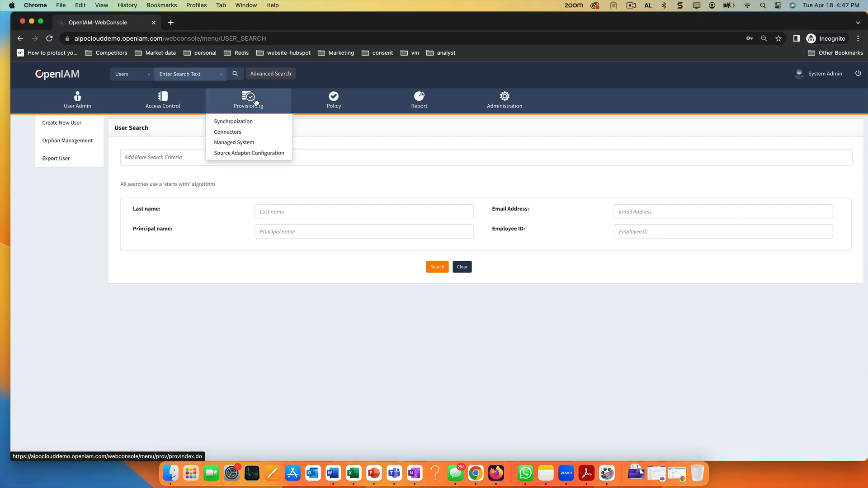
pyautogui.click(237, 143)
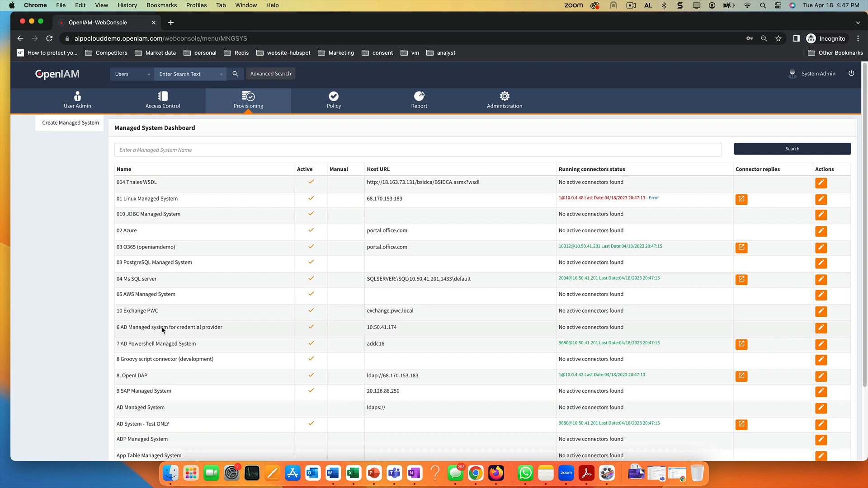
pyautogui.click(821, 281)
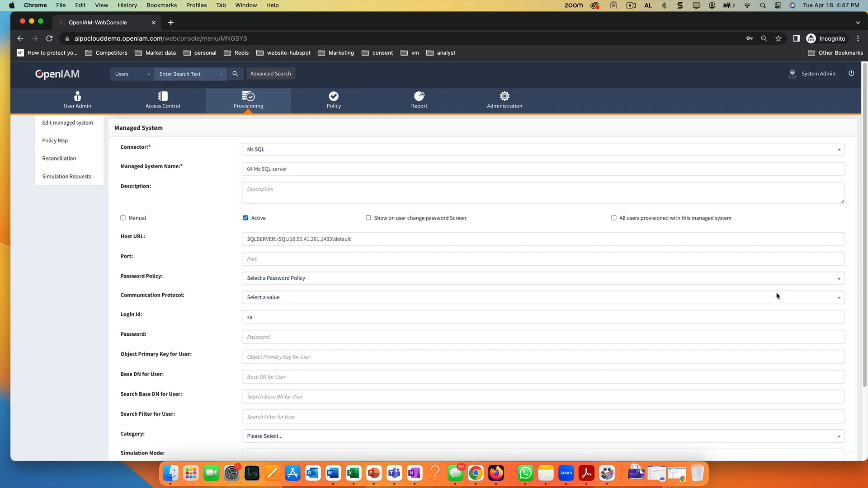
pyautogui.scroll(-3, 190, 411)
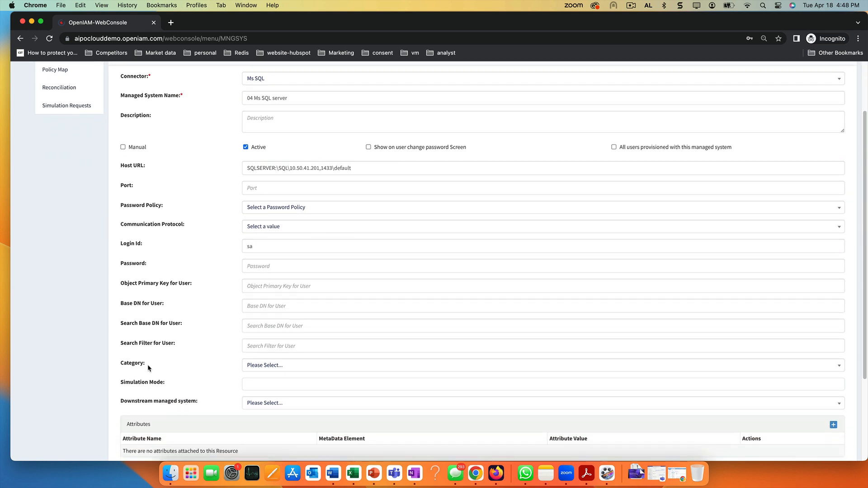
pyautogui.click(293, 367)
pyautogui.scroll(-2, 317, 406)
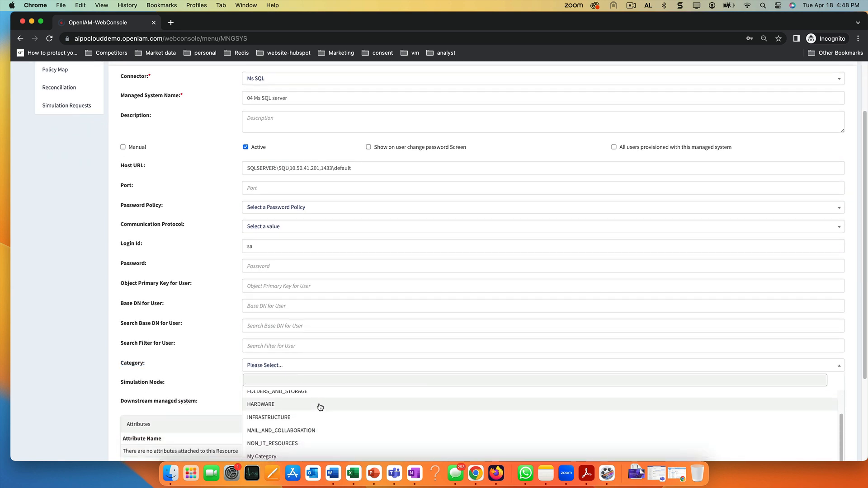
pyautogui.scroll(-1, 311, 408)
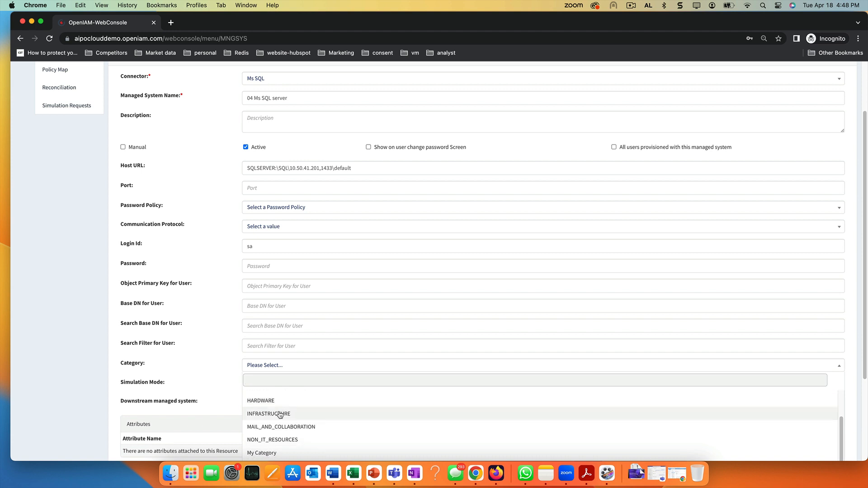
pyautogui.click(271, 453)
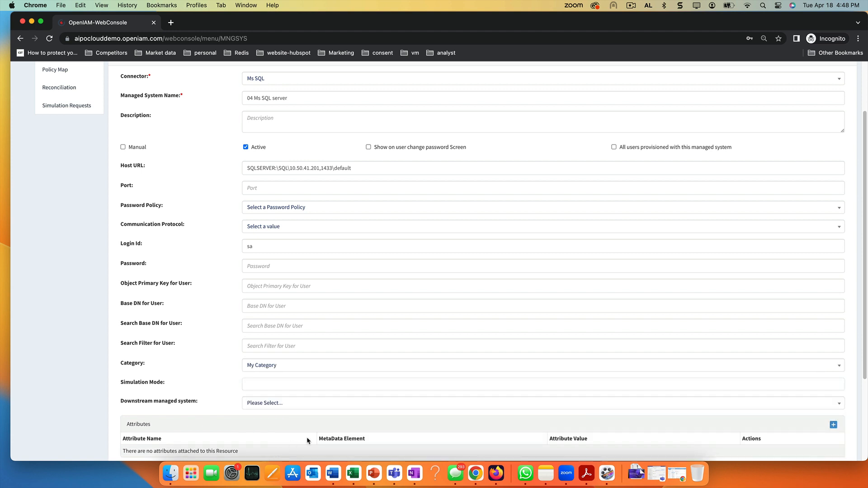
pyautogui.scroll(-1, 322, 425)
pyautogui.scroll(-5, 394, 380)
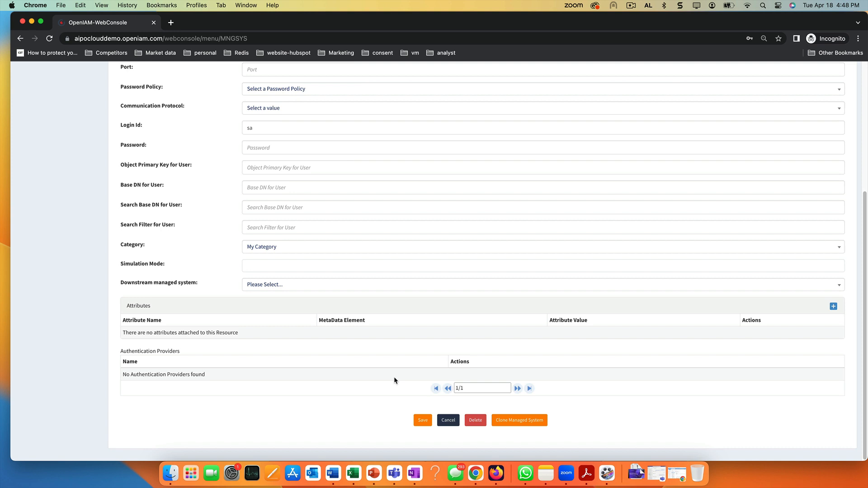
pyautogui.click(422, 419)
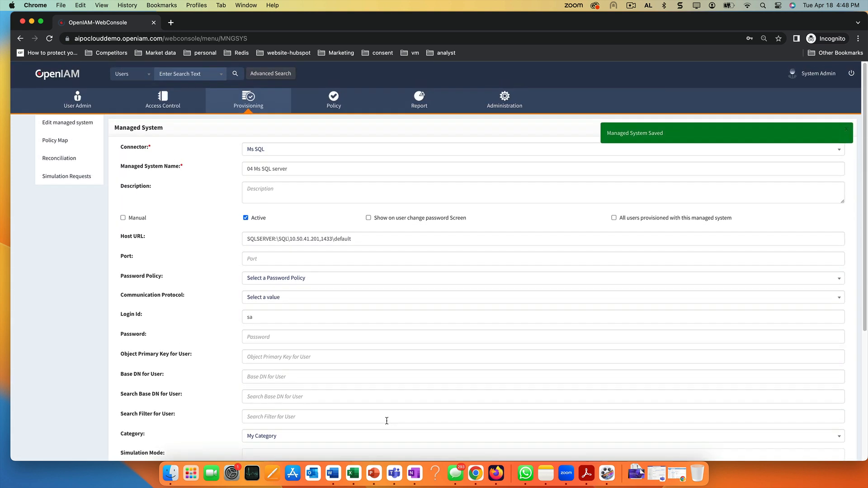
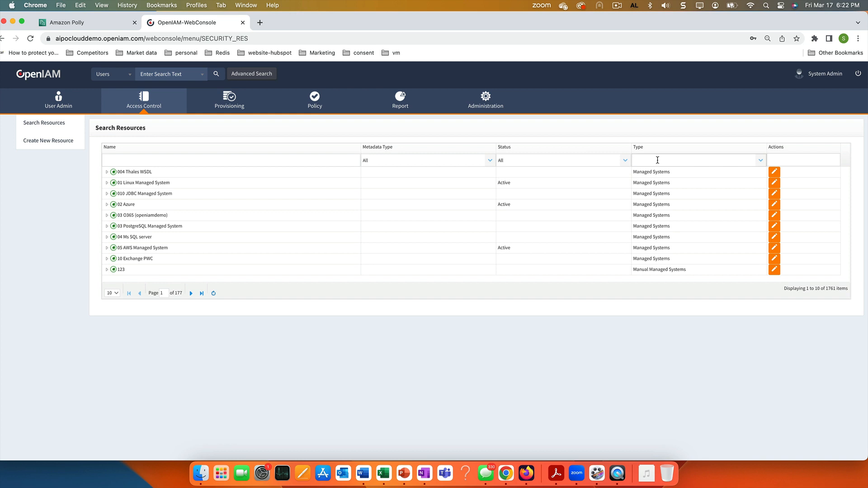
# Filter resources to Managed Systems named 'Active' and open ACTIVE DIRECTORY for editing
pyautogui.write('mana')
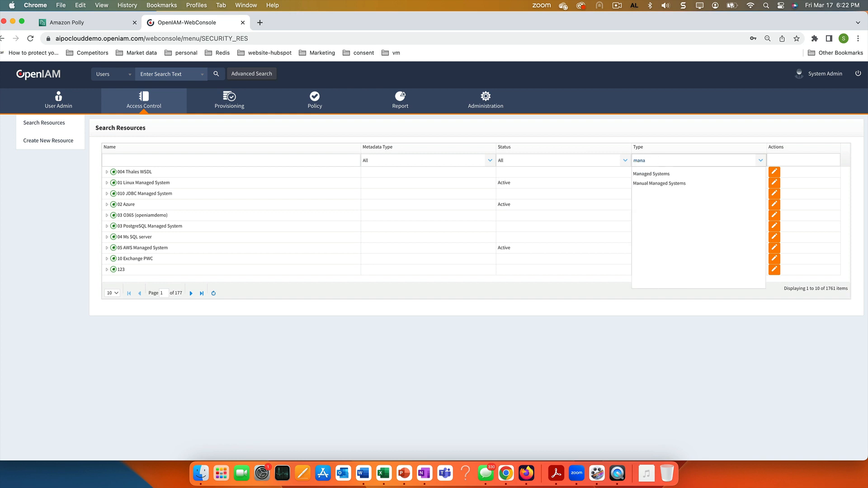
pyautogui.click(652, 174)
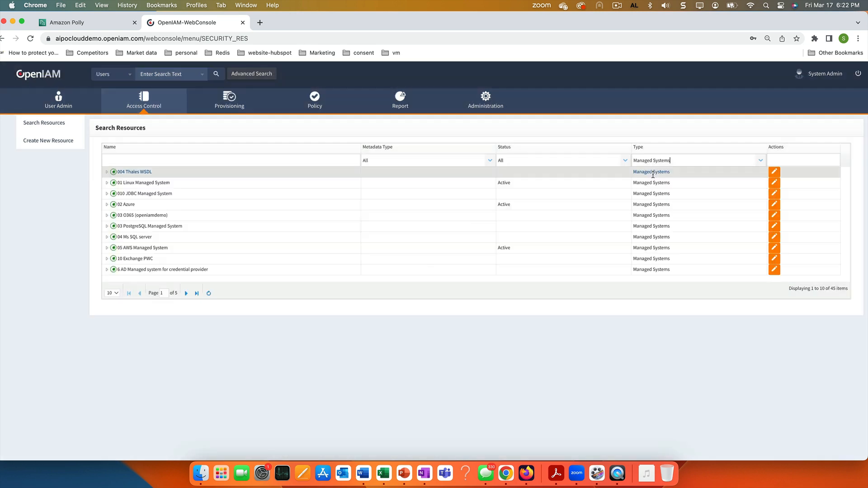
pyautogui.click(224, 161)
pyautogui.write('Ac')
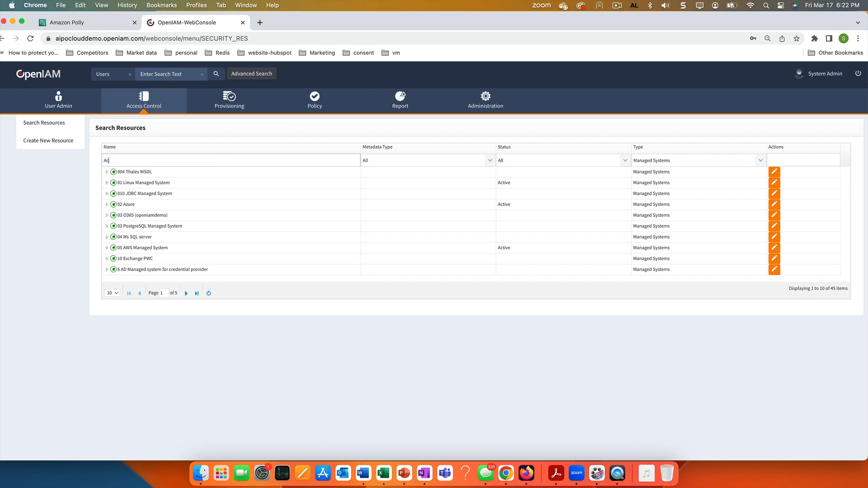
pyautogui.write('tive')
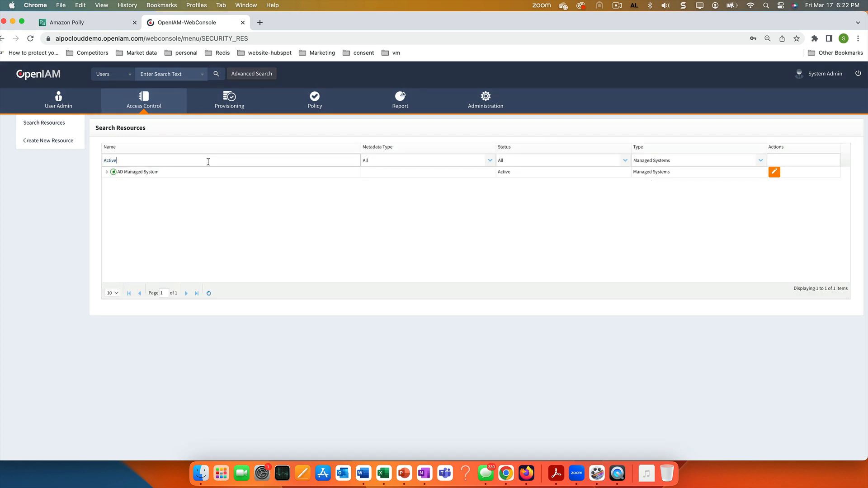
pyautogui.click(773, 175)
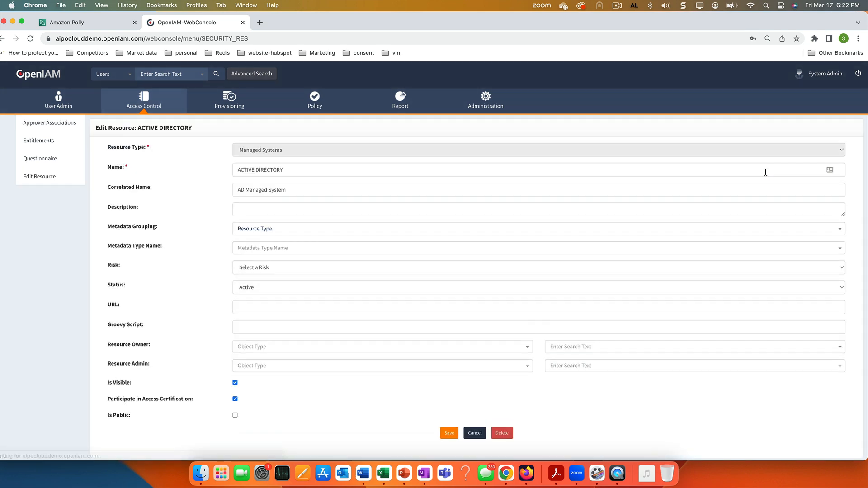
# Set the Resource Owner to Users > Security Manager and save the resource
pyautogui.click(258, 347)
pyautogui.click(249, 360)
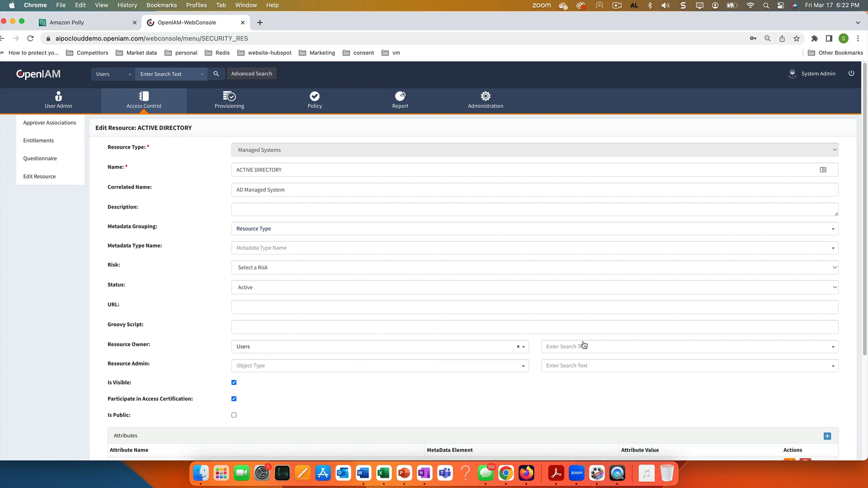
pyautogui.click(588, 346)
pyautogui.write('sec')
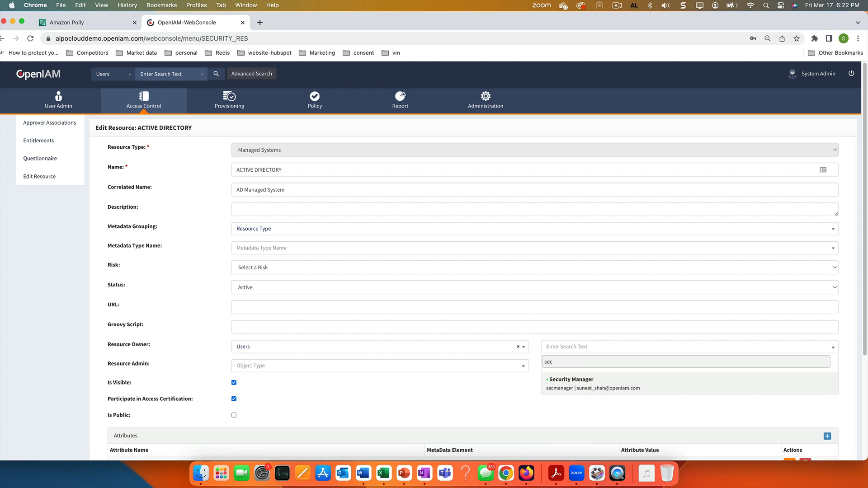
pyautogui.click(584, 389)
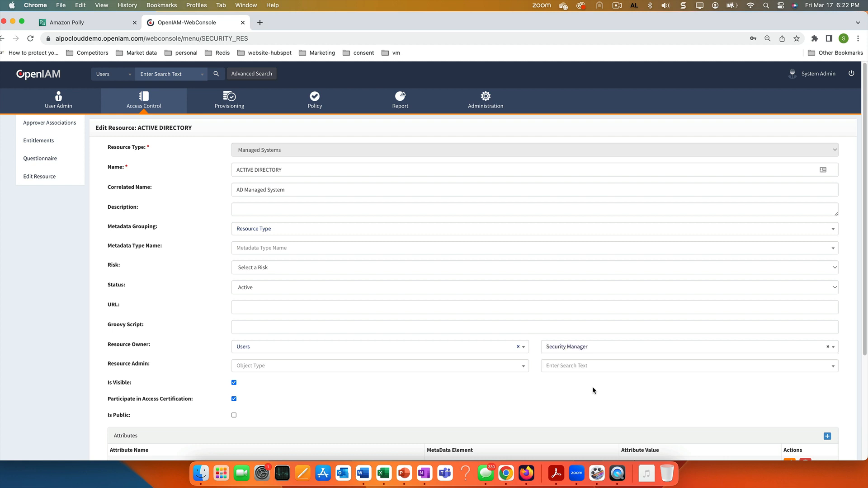
pyautogui.scroll(-5, 576, 382)
pyautogui.click(446, 421)
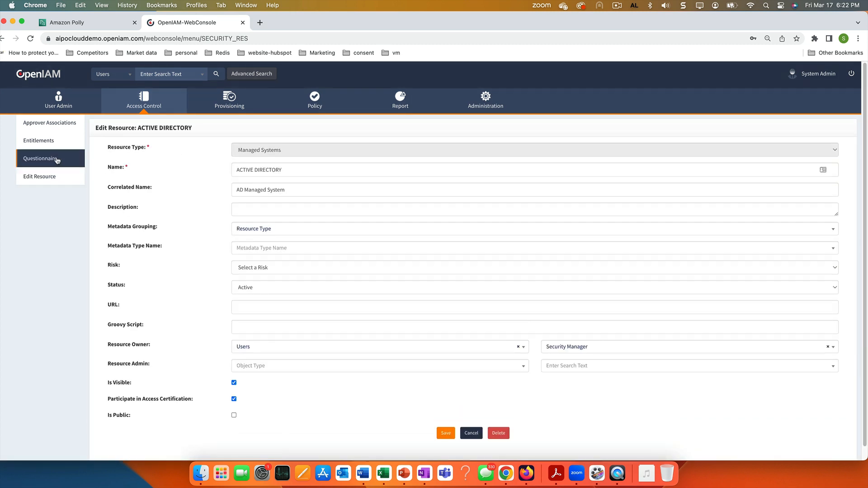
# Add a mandatory SUPERVISOR approver step using Default Supervisor to ACTIVE DIRECTORY's approver associations
pyautogui.click(47, 143)
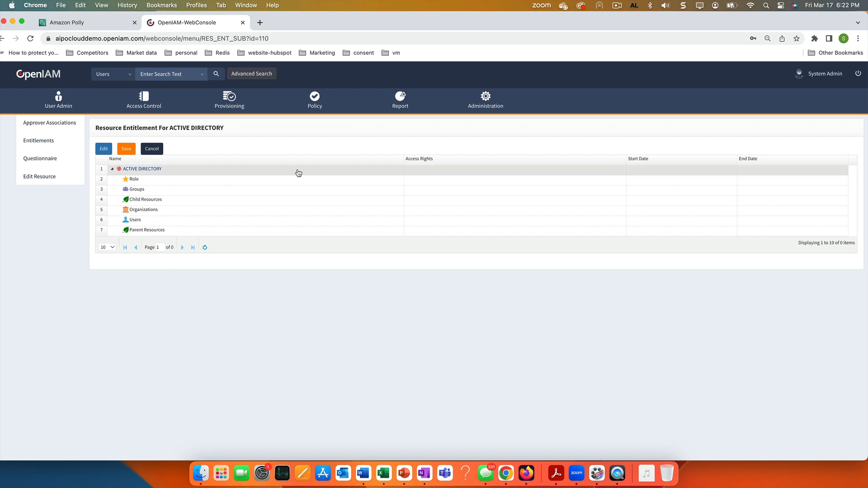
pyautogui.click(54, 124)
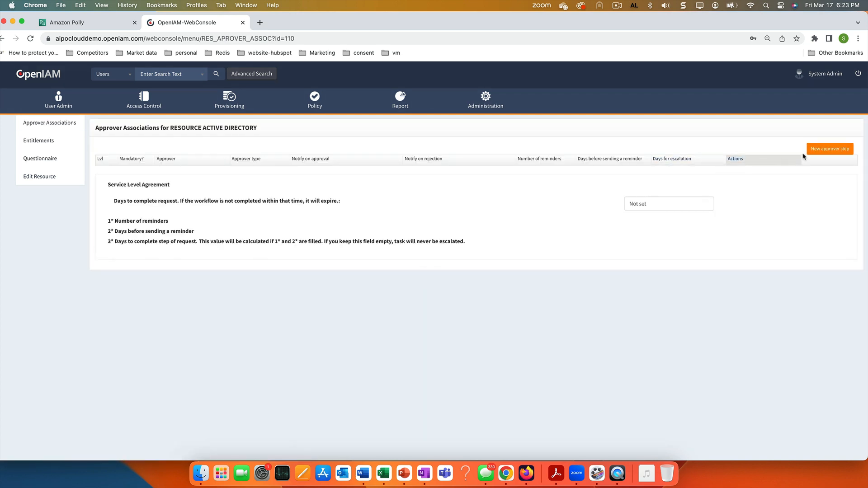
pyautogui.click(819, 151)
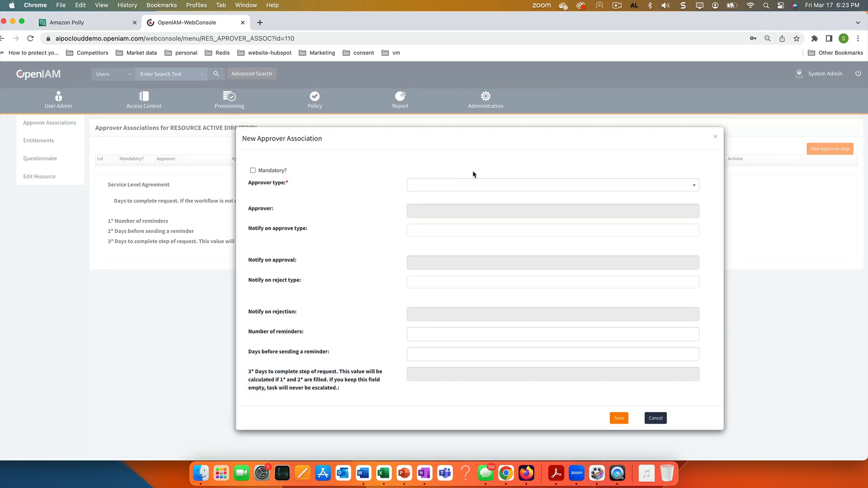
pyautogui.click(253, 171)
pyautogui.click(449, 187)
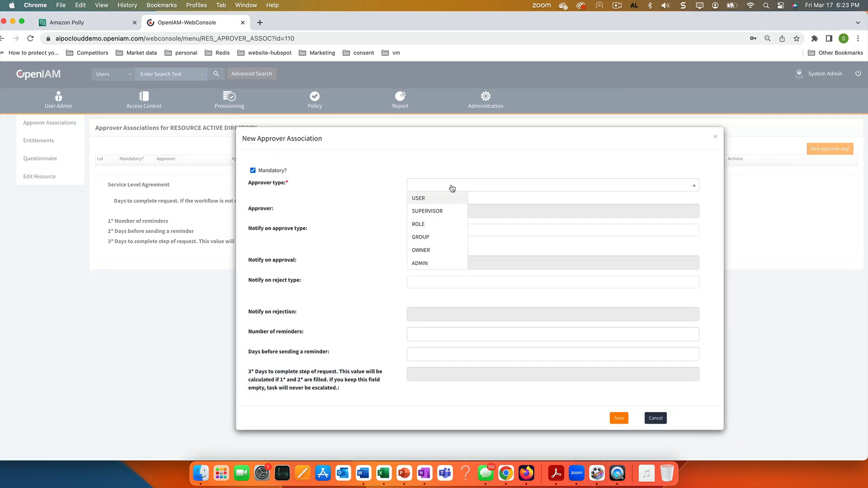
pyautogui.click(436, 211)
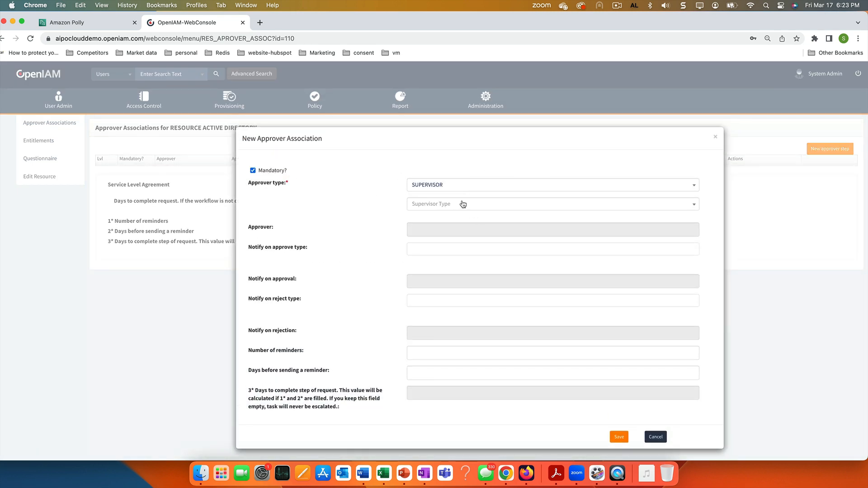
pyautogui.click(463, 204)
pyautogui.click(438, 231)
pyautogui.click(619, 436)
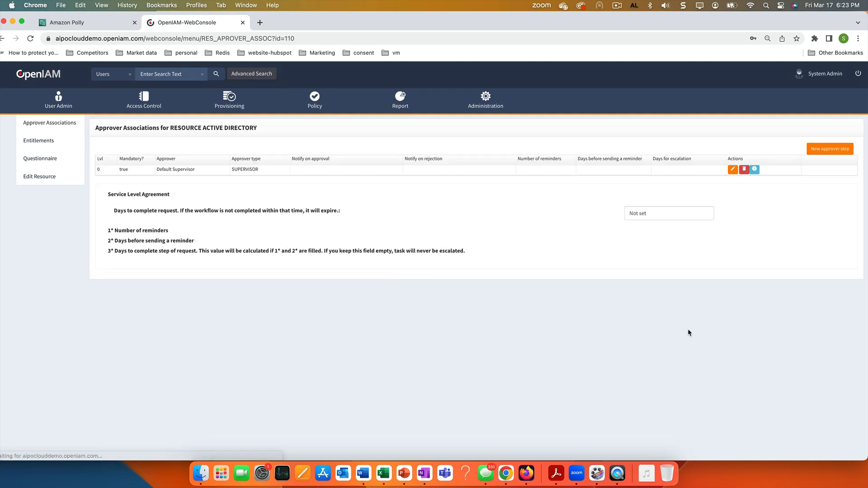
# Add a second approver step with approver type OWNER and save it
pyautogui.click(823, 149)
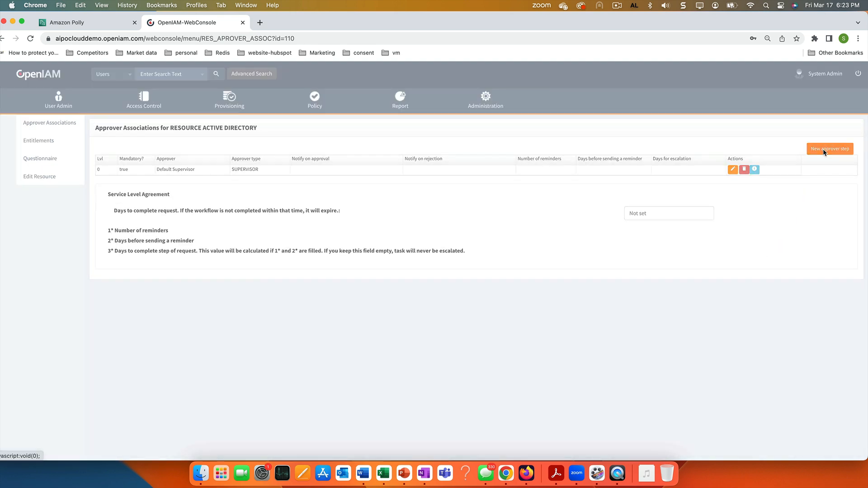
pyautogui.click(458, 186)
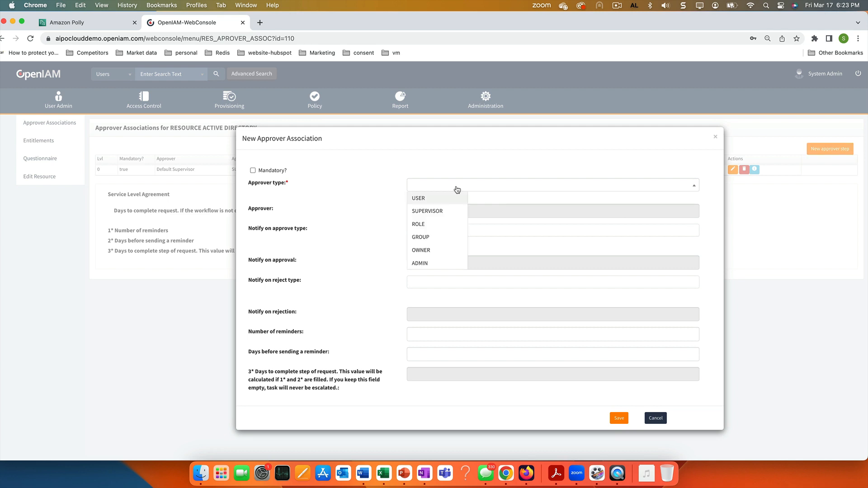
pyautogui.click(425, 250)
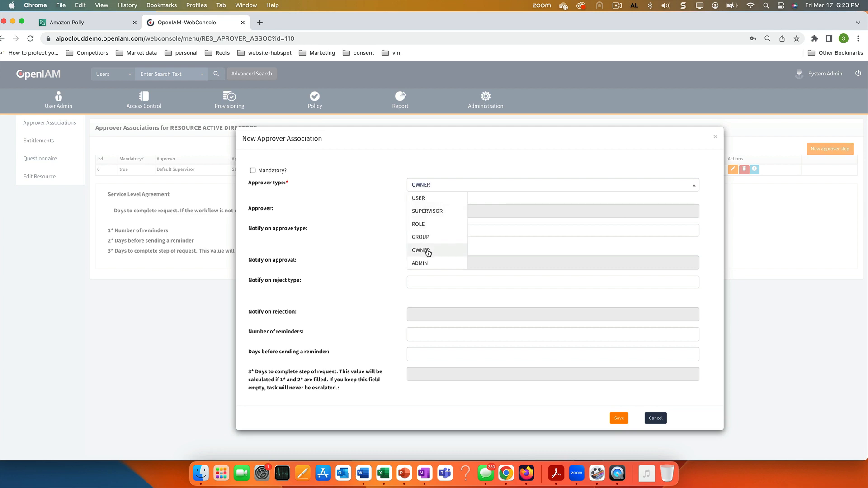
pyautogui.click(425, 250)
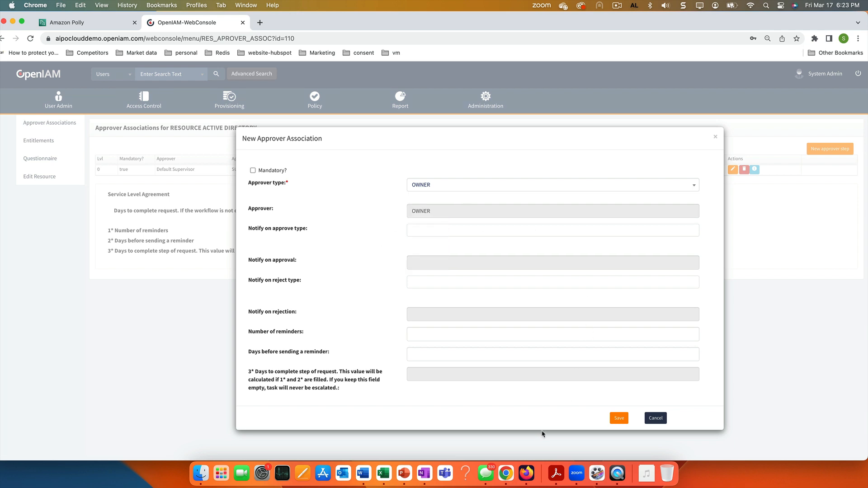
pyautogui.click(622, 418)
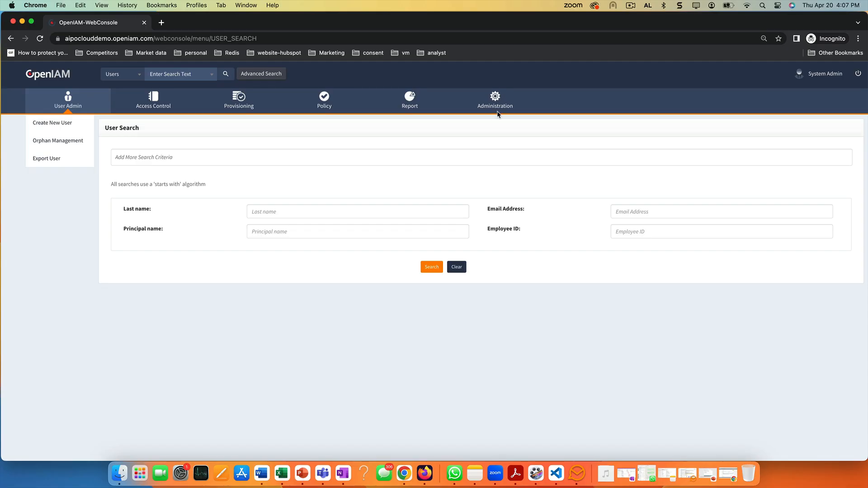
pyautogui.moveTo(496, 104)
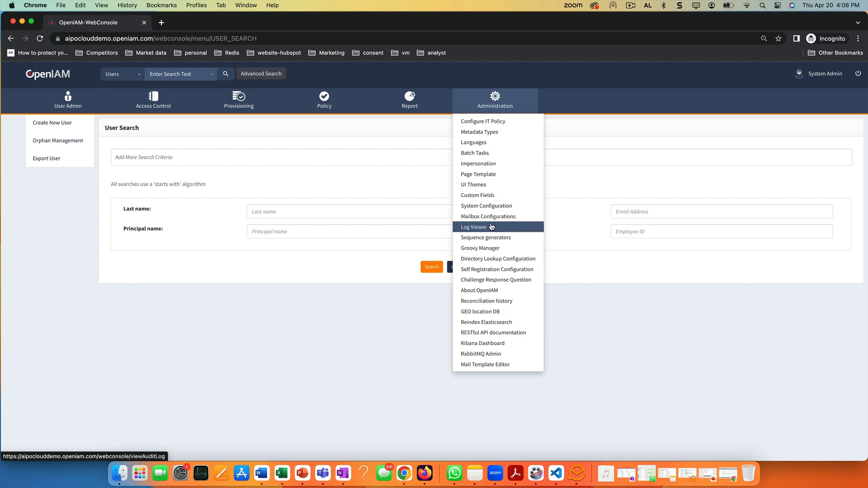
# Open the Workflow settings in System Configuration and locate the Default Workflow Approver field
pyautogui.click(489, 209)
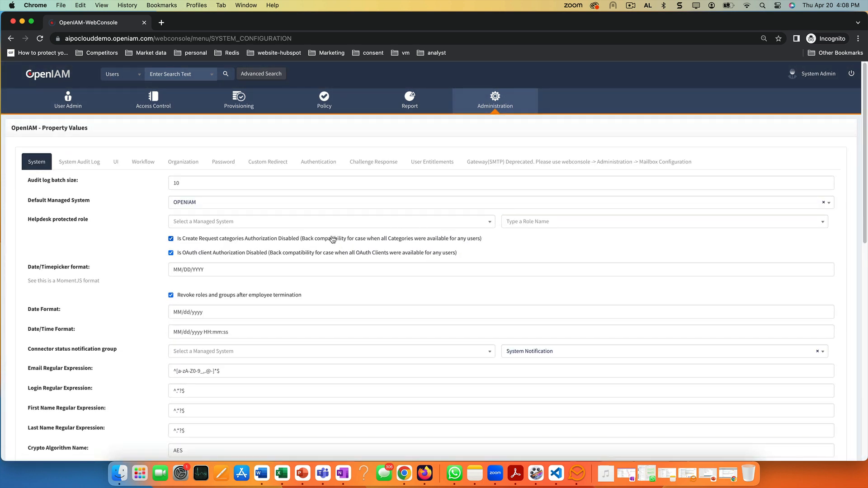
pyautogui.click(143, 164)
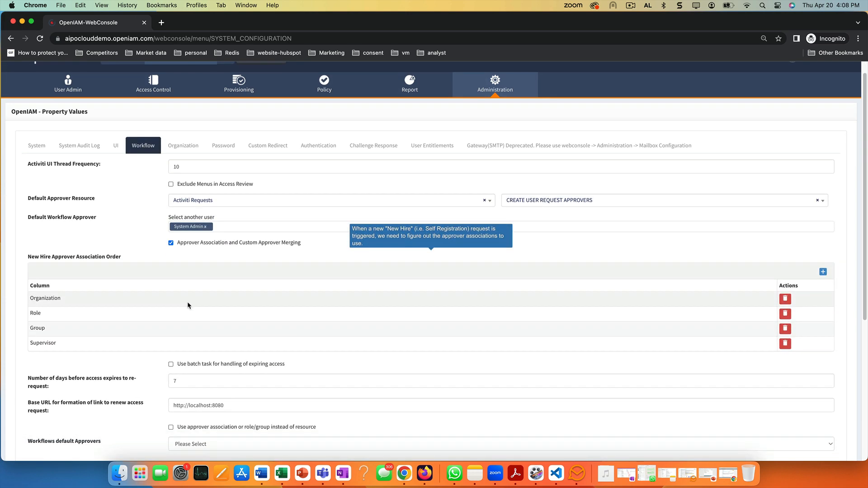
pyautogui.scroll(-3, 187, 302)
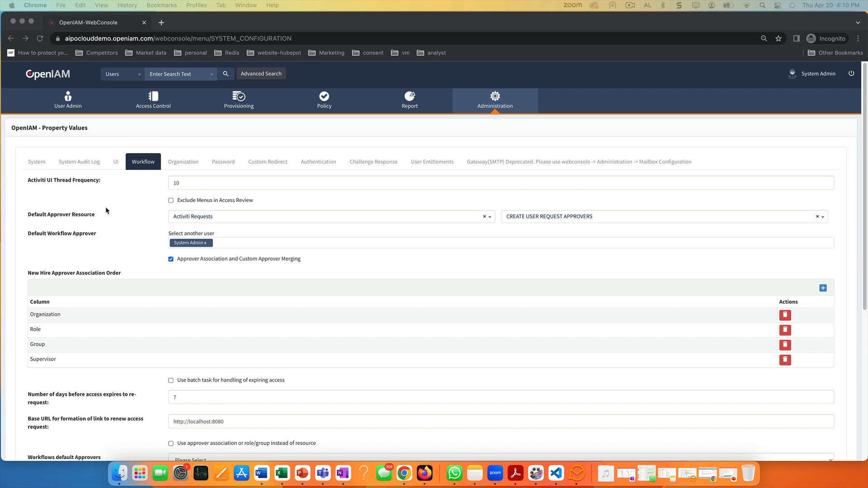
pyautogui.scroll(-1, 104, 209)
pyautogui.click(96, 223)
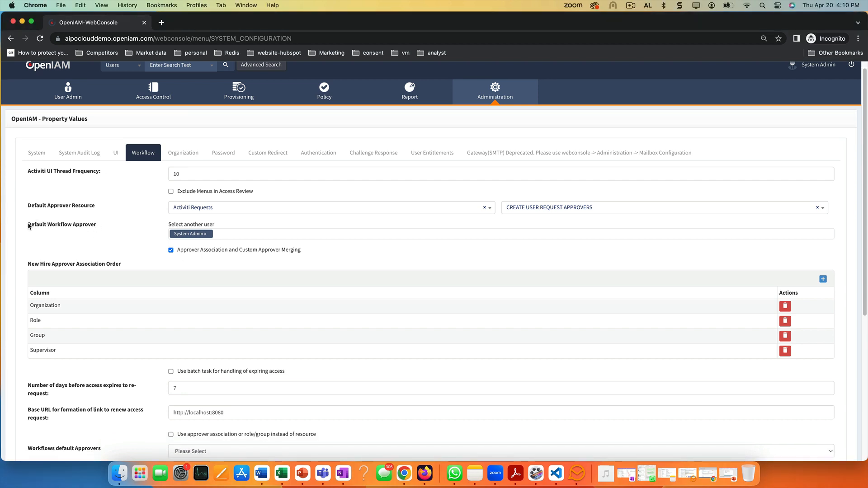
pyautogui.moveTo(28, 225); pyautogui.dragTo(99, 226)
pyautogui.click(216, 233)
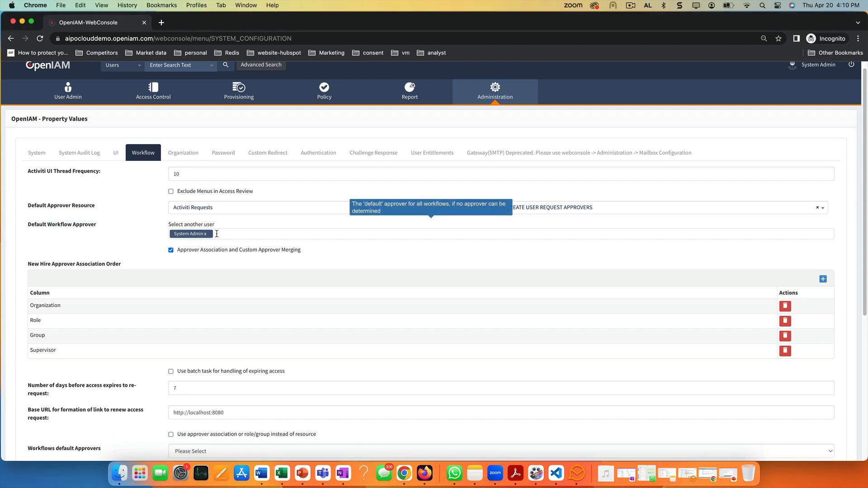
# Replace System Admin with the manager user, found by principal name, as Default Workflow Approver
pyautogui.click(205, 234)
pyautogui.click(202, 226)
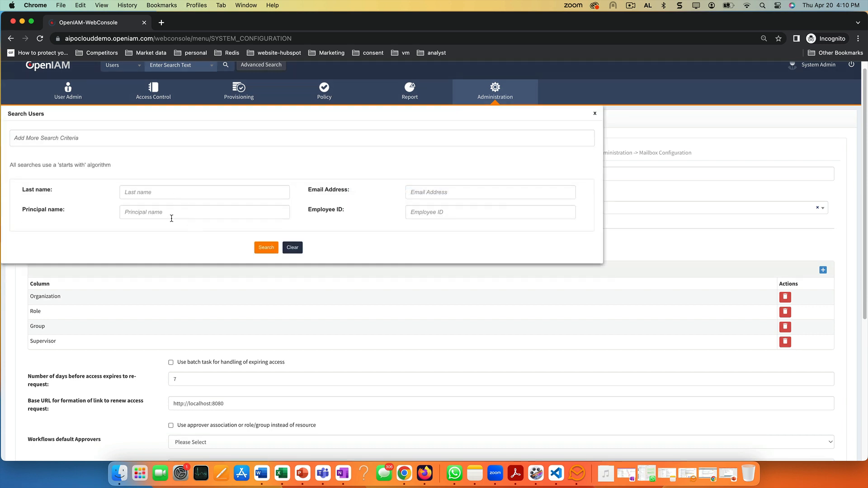
pyautogui.click(167, 213)
pyautogui.write('jack')
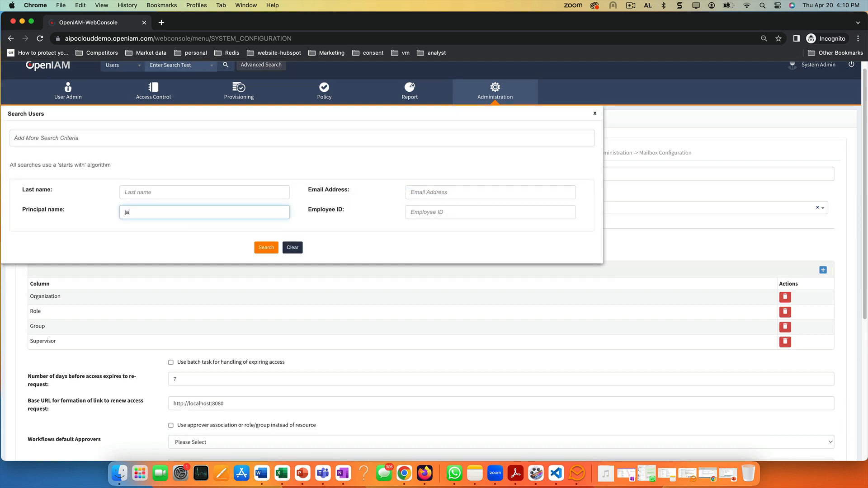
pyautogui.click(266, 248)
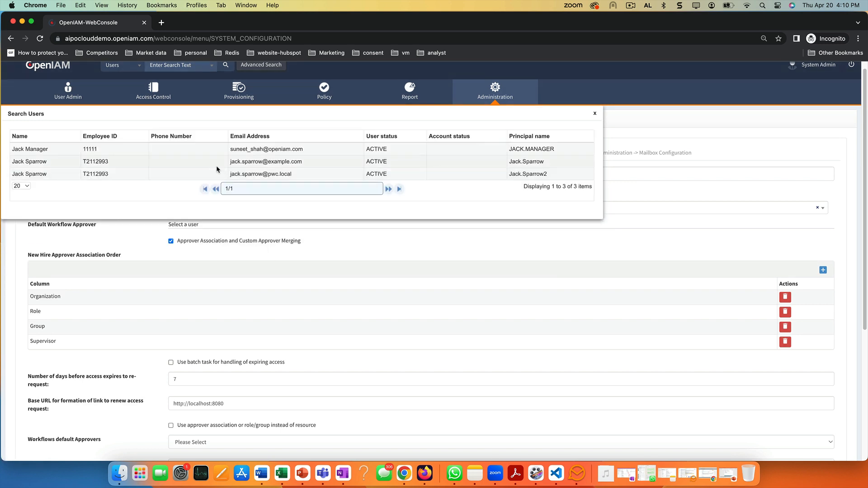
pyautogui.click(529, 149)
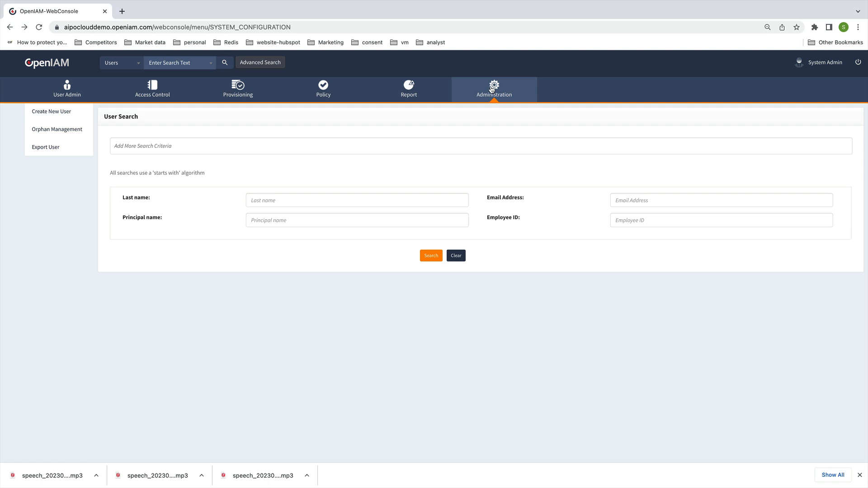
# In System Configuration's Workflow tab, enable 'Use approver association or role/group instead of resource' and save
pyautogui.moveTo(492, 89)
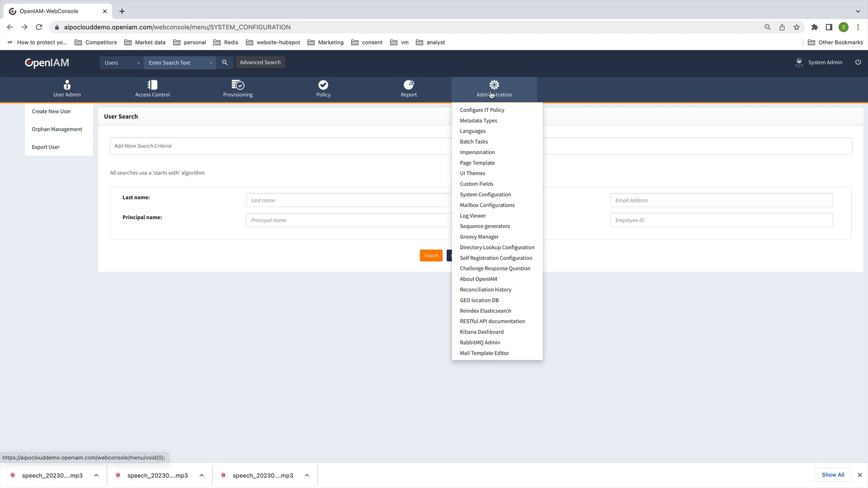
pyautogui.click(473, 195)
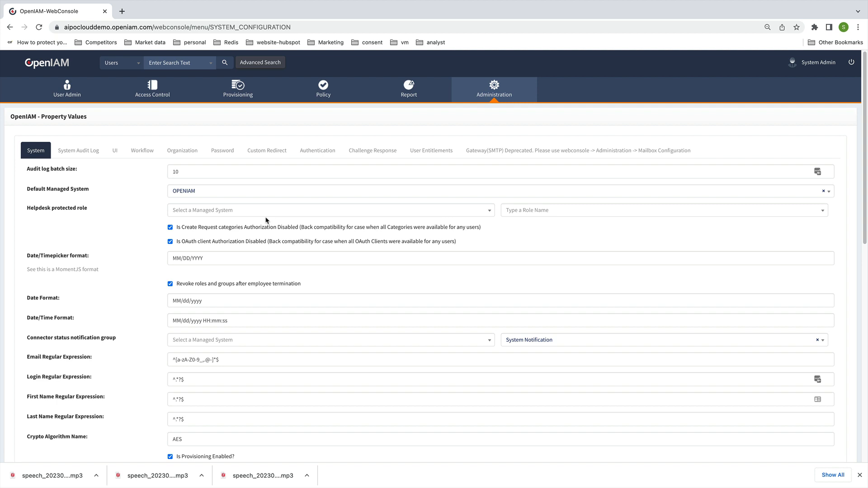
pyautogui.click(144, 154)
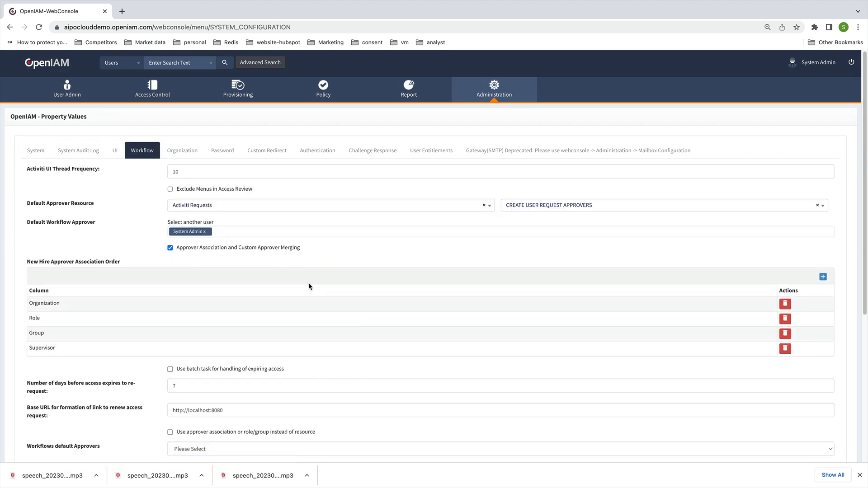
pyautogui.scroll(-2, 251, 362)
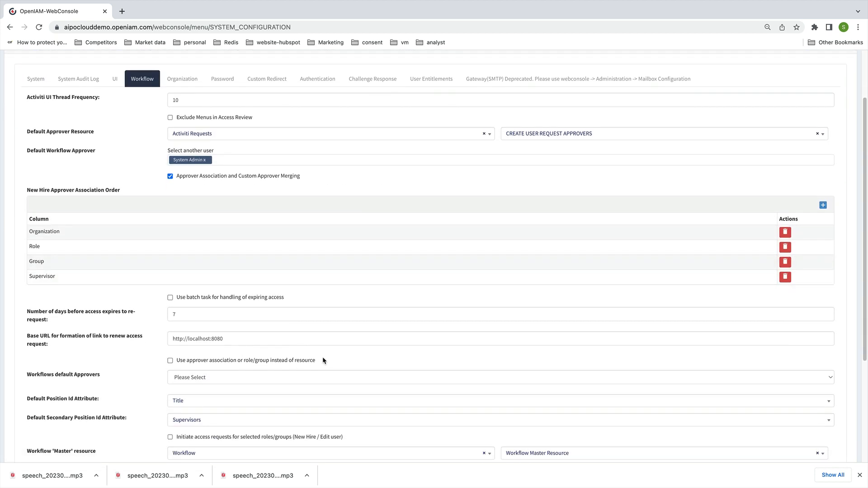
pyautogui.moveTo(320, 360); pyautogui.dragTo(176, 360)
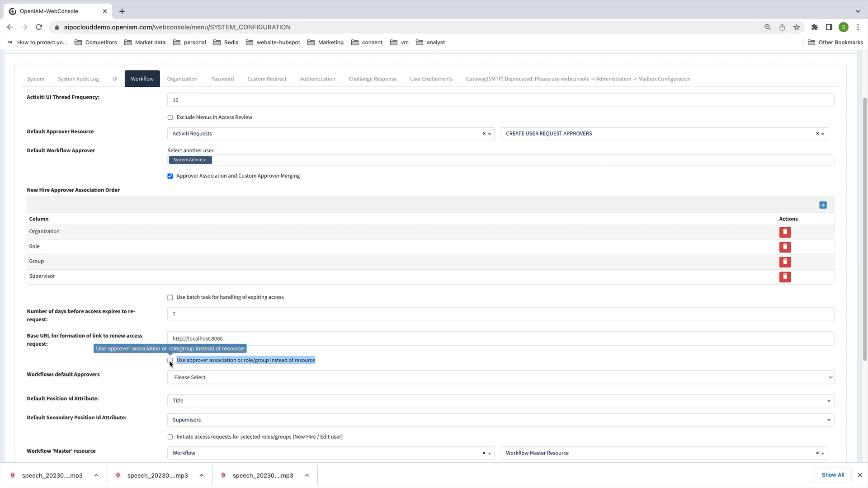
pyautogui.click(174, 361)
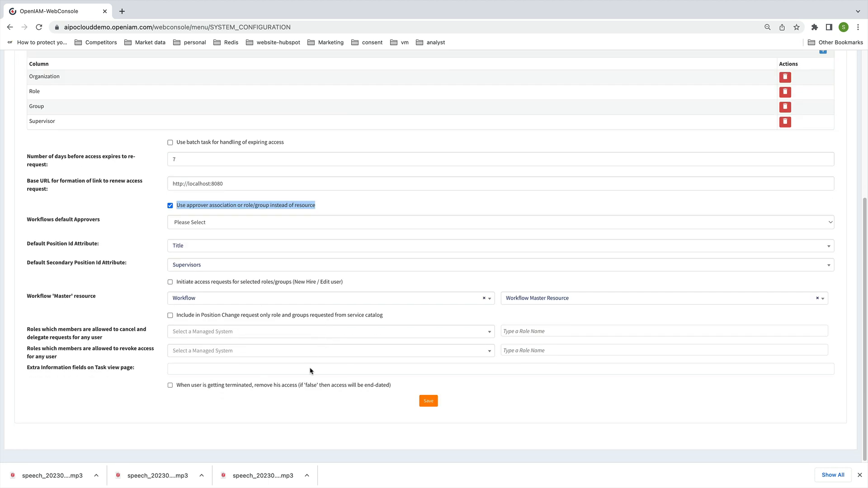
pyautogui.click(429, 401)
pyautogui.scroll(3, 434, 395)
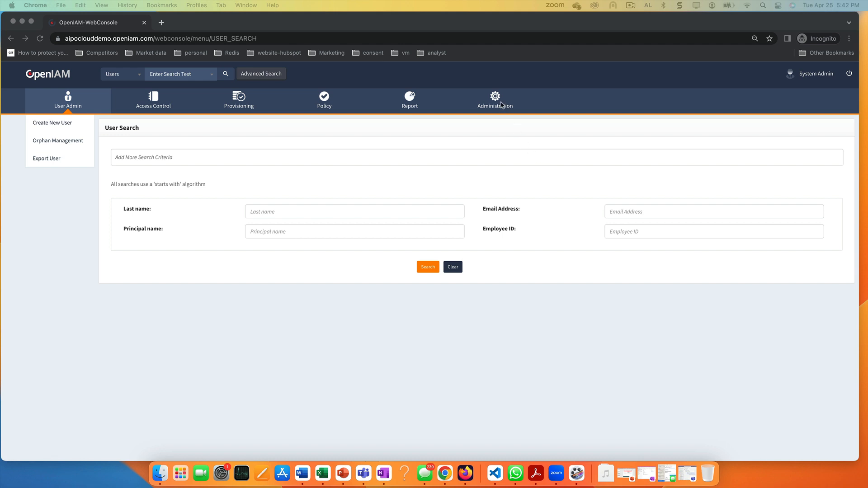
# Load the REQUEST_APPROVED template in the Mail Template Editor
pyautogui.click(495, 101)
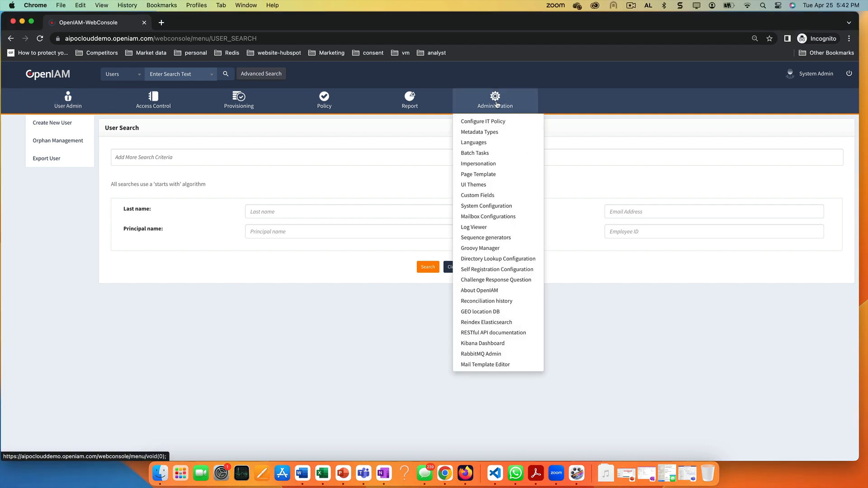
pyautogui.click(486, 366)
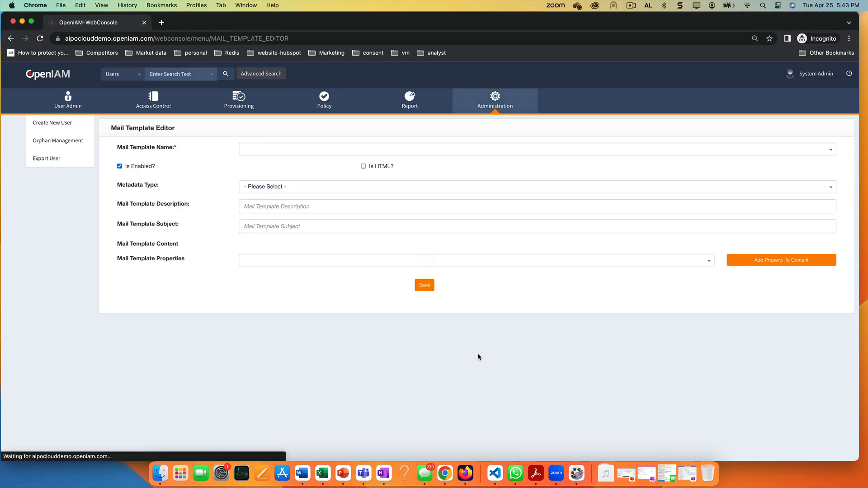
pyautogui.click(220, 150)
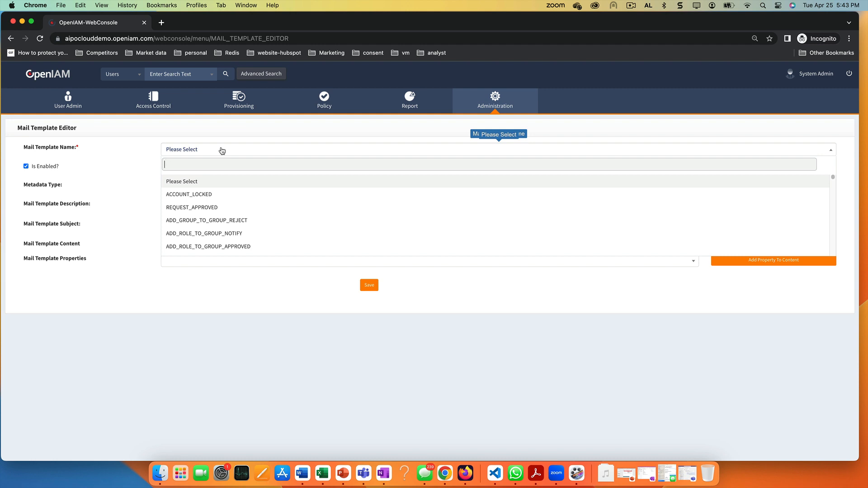
pyautogui.write('req')
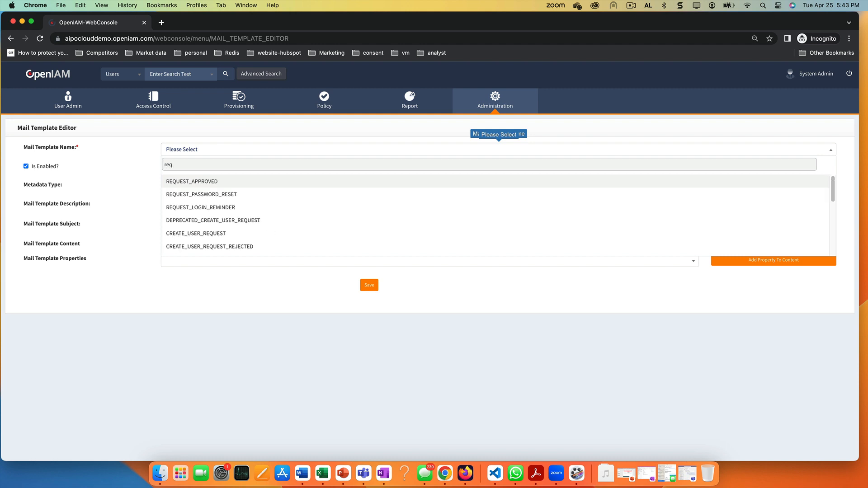
pyautogui.click(203, 183)
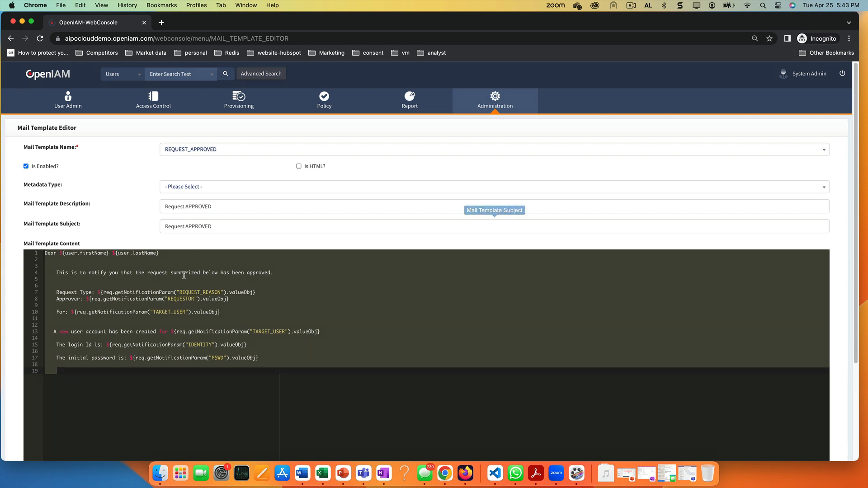
# Add the lines 'Add your own text.' and 'Add fields:' to the template body
pyautogui.click(292, 274)
pyautogui.press('Return')
pyautogui.write('Add ')
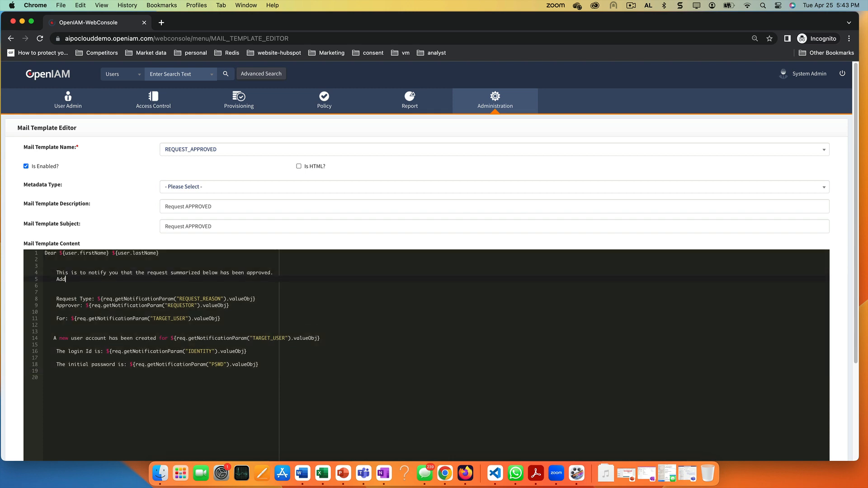
pyautogui.write('your own text.')
pyautogui.scroll(-2, 266, 325)
pyautogui.click(266, 329)
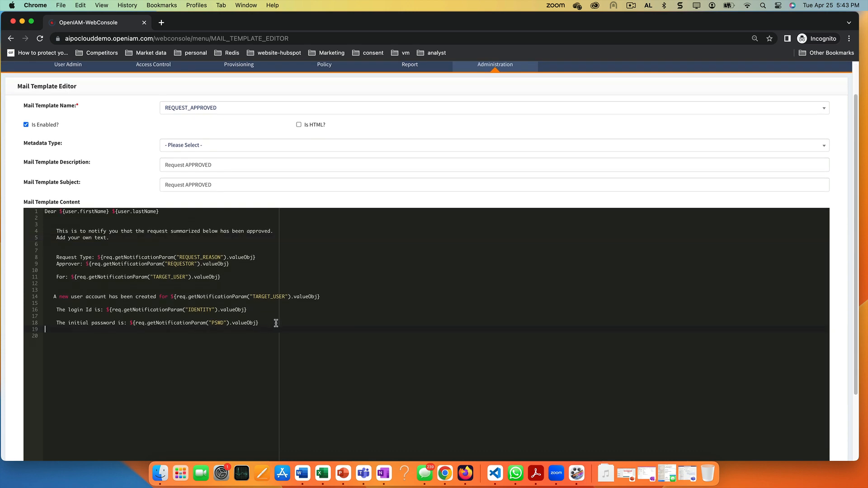
pyautogui.press('Return')
pyautogui.write('Add fiel')
pyautogui.write('ds:')
# Insert the Password property placeholder after 'Add fields:' and save the template
pyautogui.scroll(-4, 380, 302)
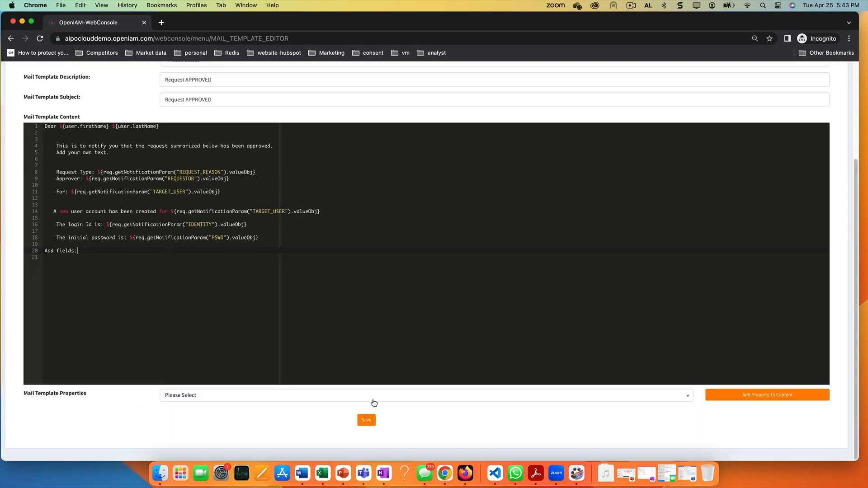
pyautogui.click(372, 400)
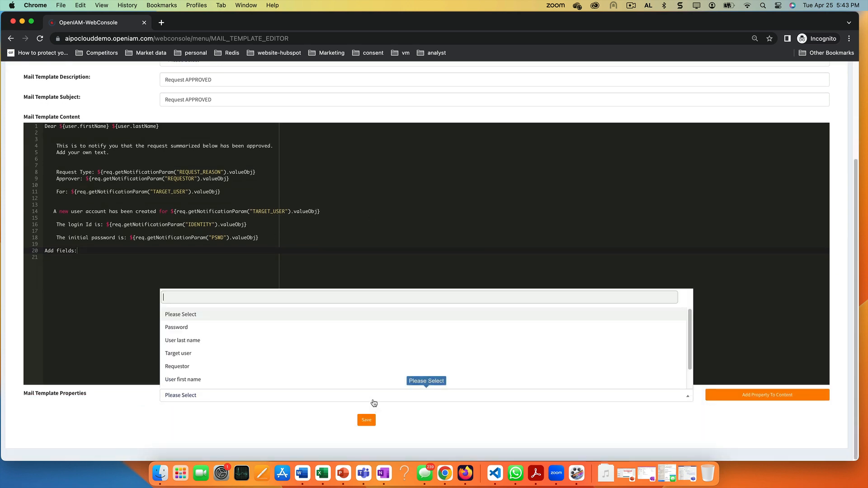
pyautogui.click(204, 327)
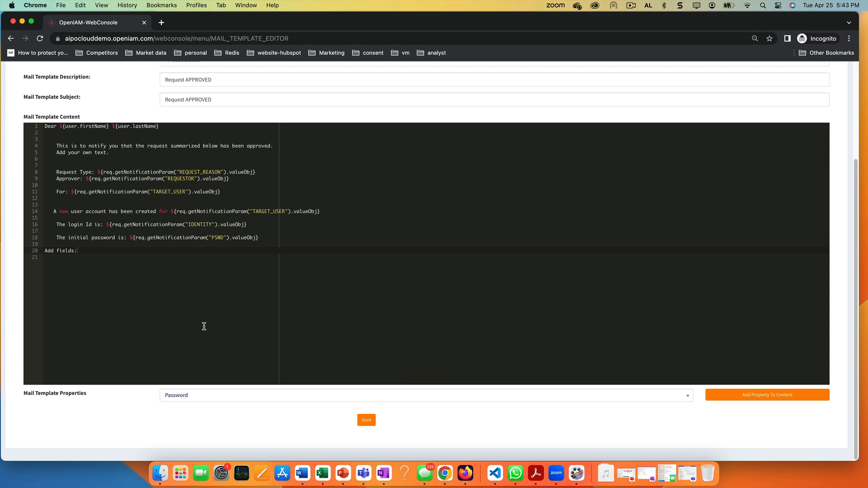
pyautogui.click(774, 396)
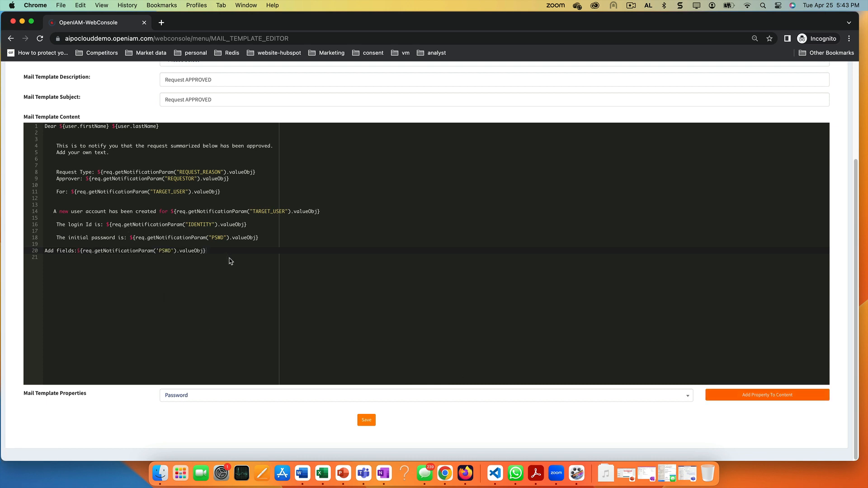
pyautogui.scroll(1, 231, 263)
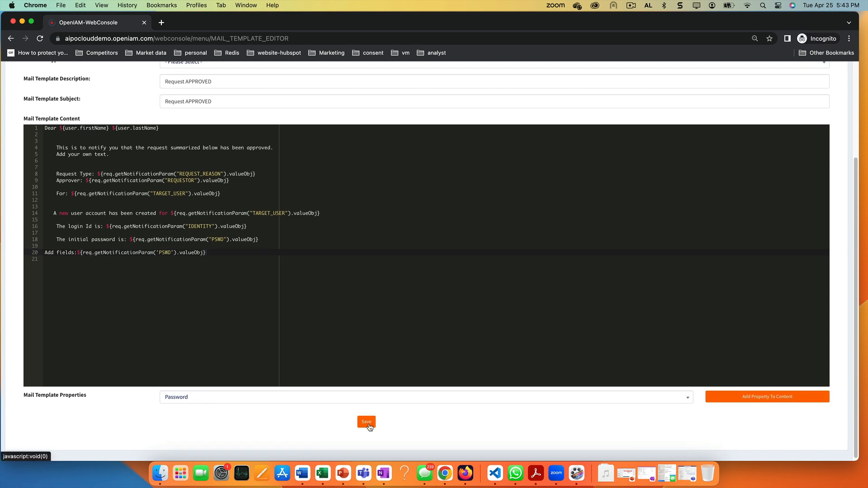
pyautogui.click(367, 422)
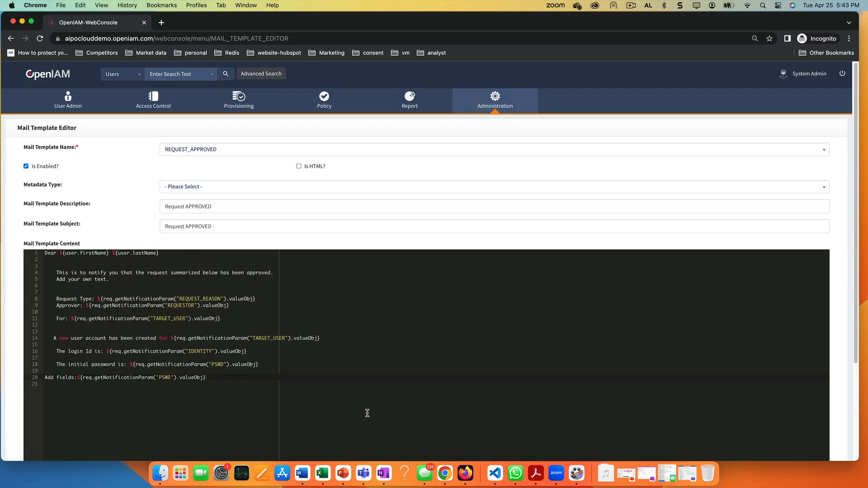
pyautogui.moveTo(312, 168); pyautogui.dragTo(210, 169)
# Log in to Self Service with the demo user's login ID and password
pyautogui.click(211, 169)
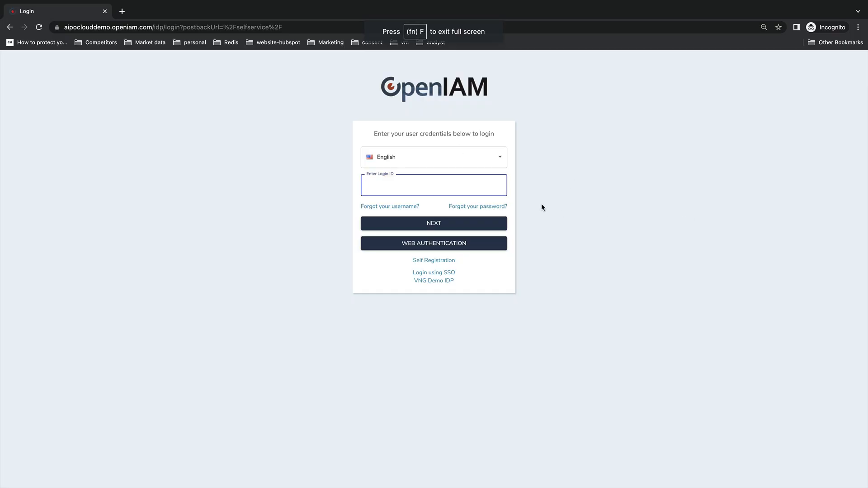
pyautogui.press('super+v')
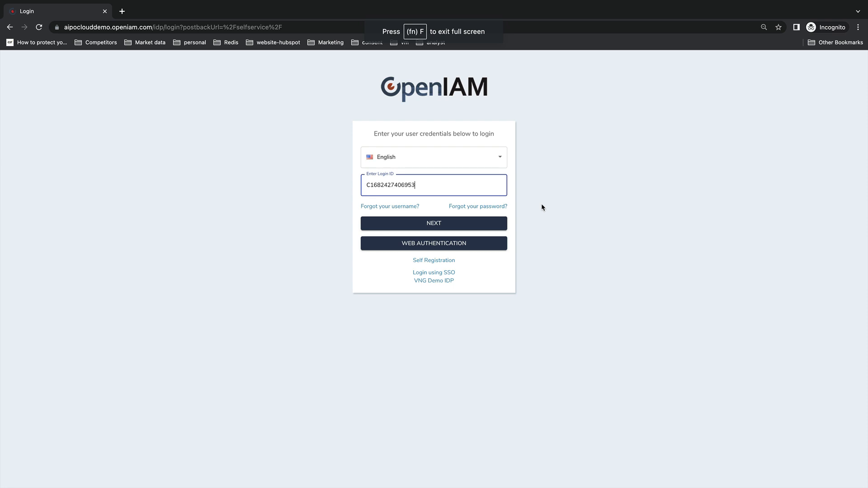
pyautogui.click(451, 224)
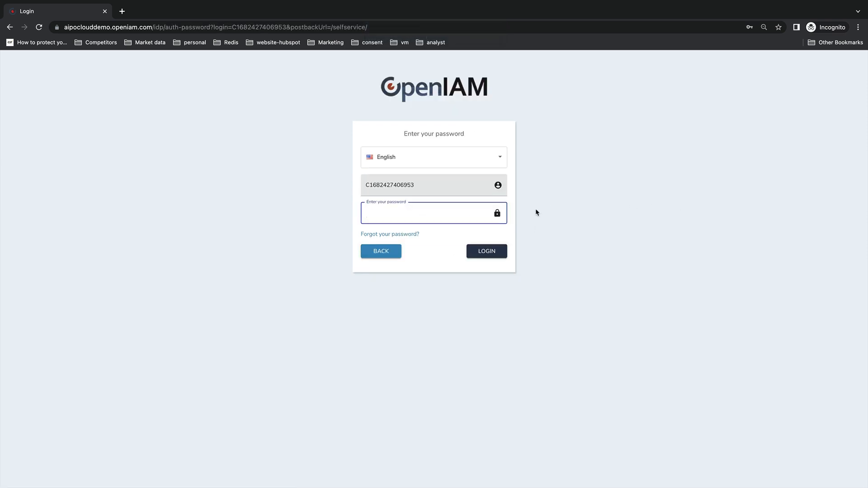
pyautogui.write('********')
pyautogui.press('Return')
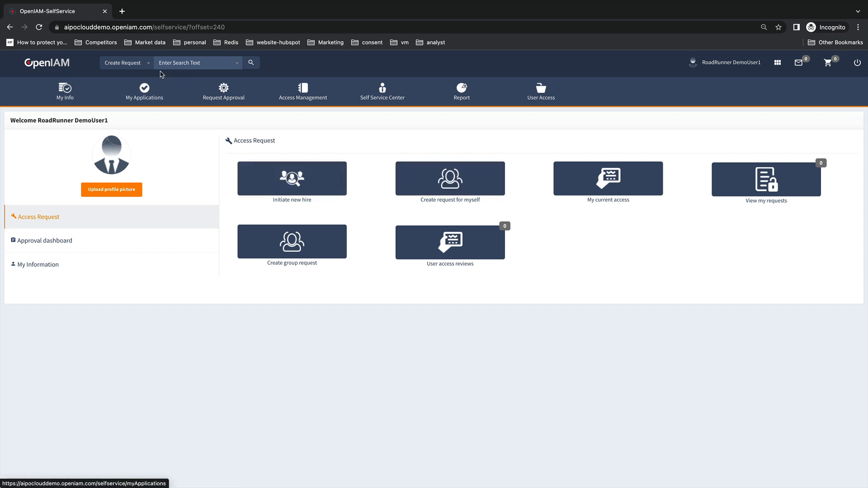
# Start a new access request for myself, selecting access from the Service Catalog
pyautogui.click(148, 64)
pyautogui.click(167, 64)
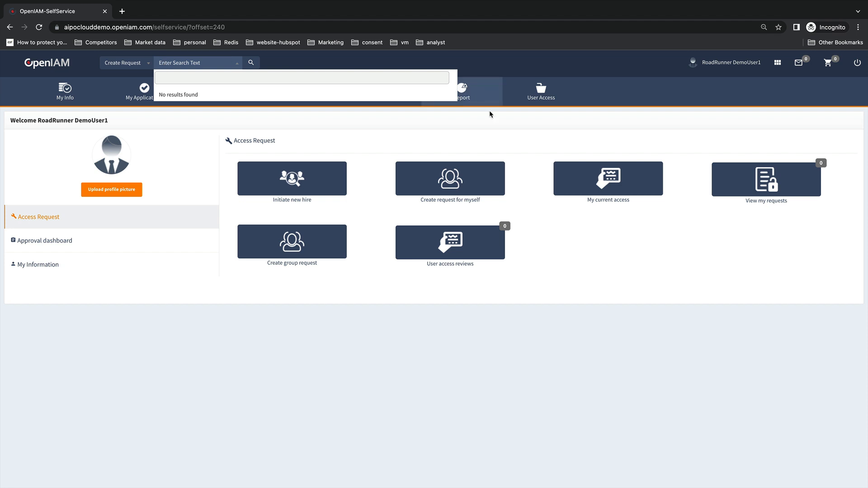
pyautogui.click(541, 93)
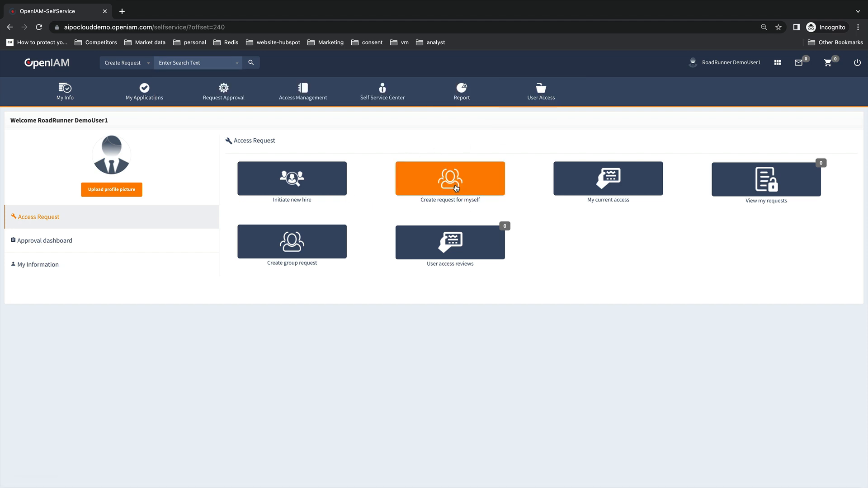
pyautogui.click(456, 188)
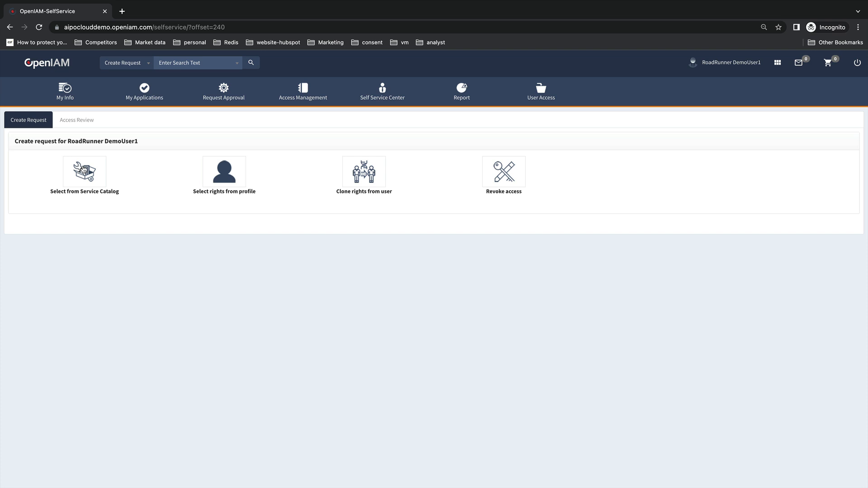
pyautogui.click(79, 169)
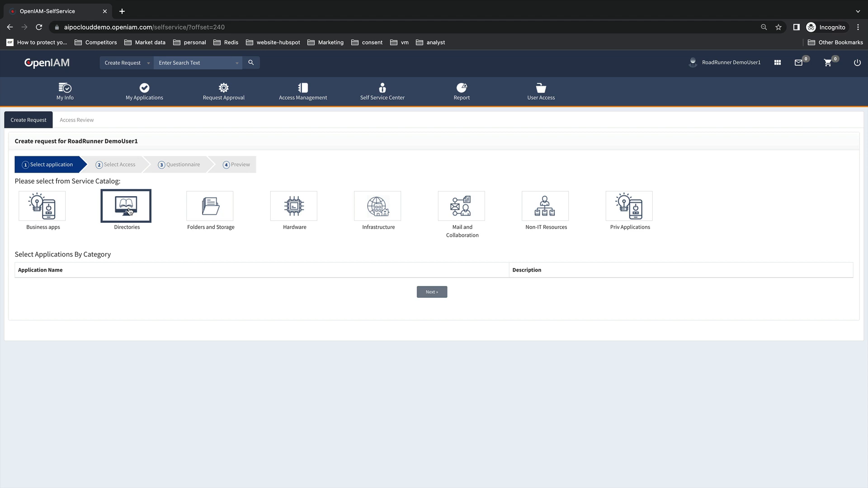
# Pick 7 AD Powershell Managed System, add Application Developer and 0561 Katy to the cart, and continue
pyautogui.click(93, 289)
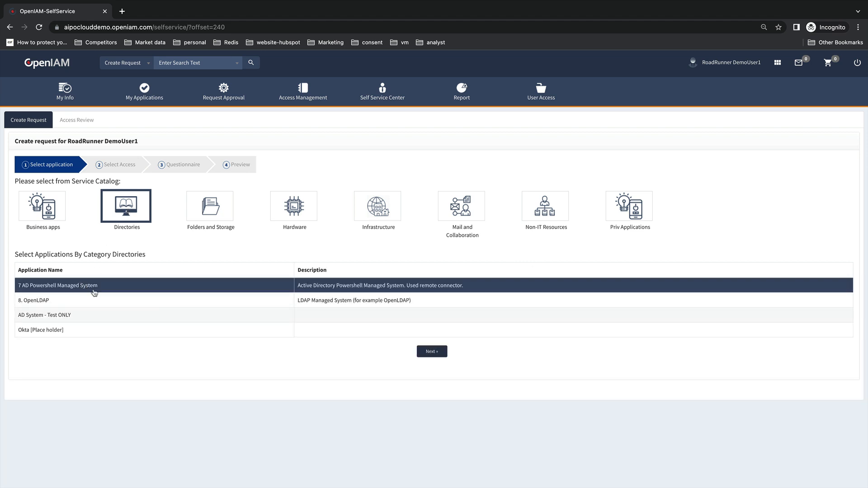
pyautogui.click(431, 352)
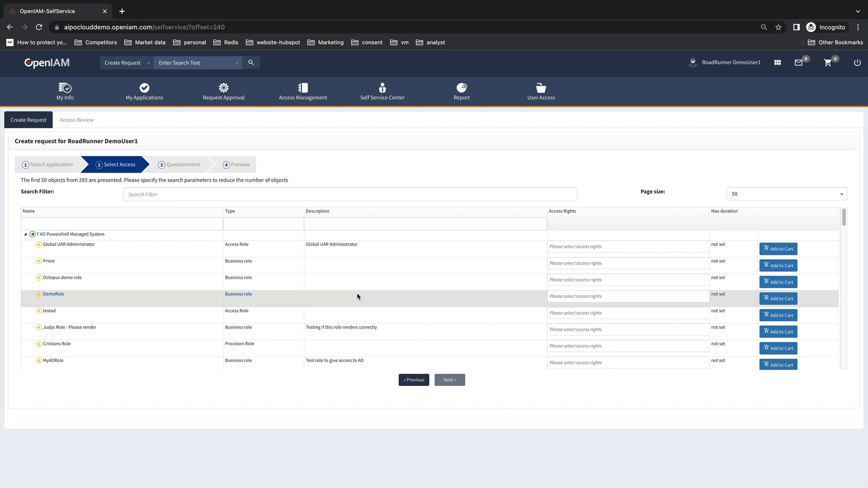
pyautogui.scroll(-5, 357, 294)
pyautogui.scroll(-10, 362, 272)
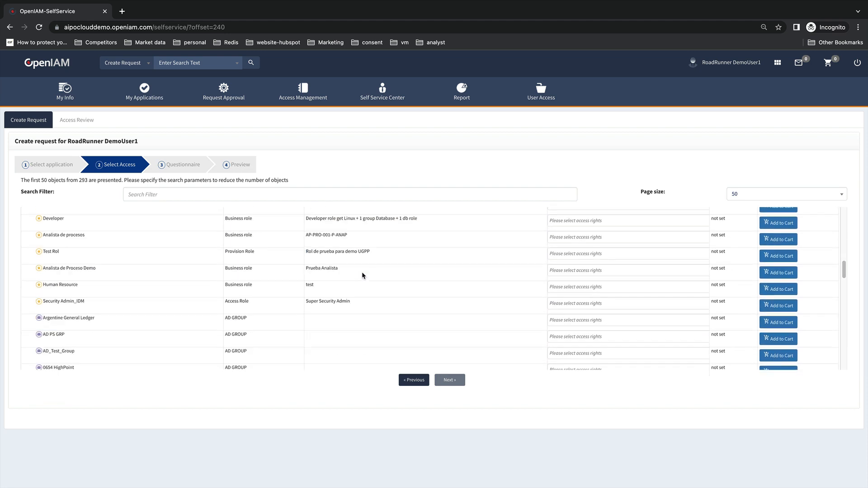
pyautogui.scroll(3, 362, 275)
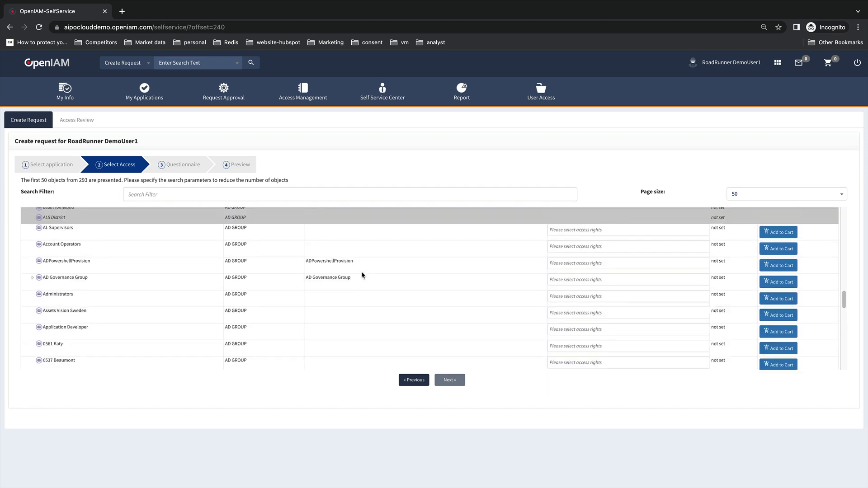
pyautogui.click(777, 332)
pyautogui.click(777, 349)
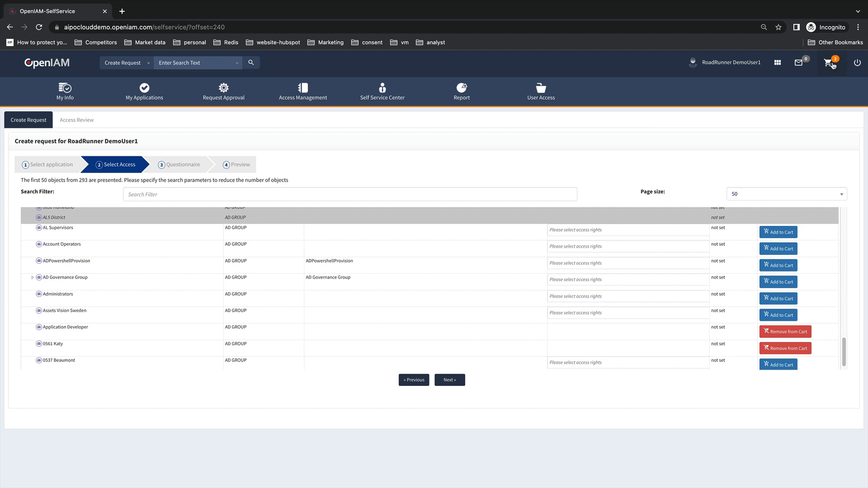
pyautogui.click(456, 383)
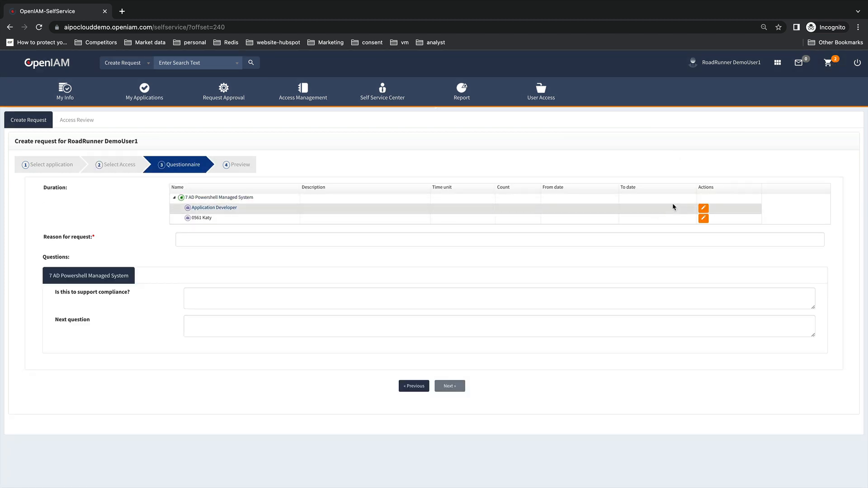
# Set the Application Developer group's duration to 30 Days
pyautogui.click(703, 208)
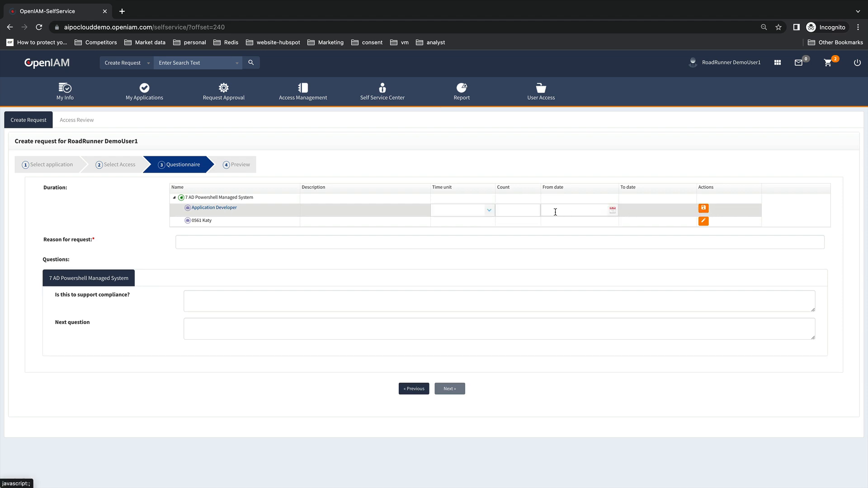
pyautogui.click(489, 210)
pyautogui.click(461, 230)
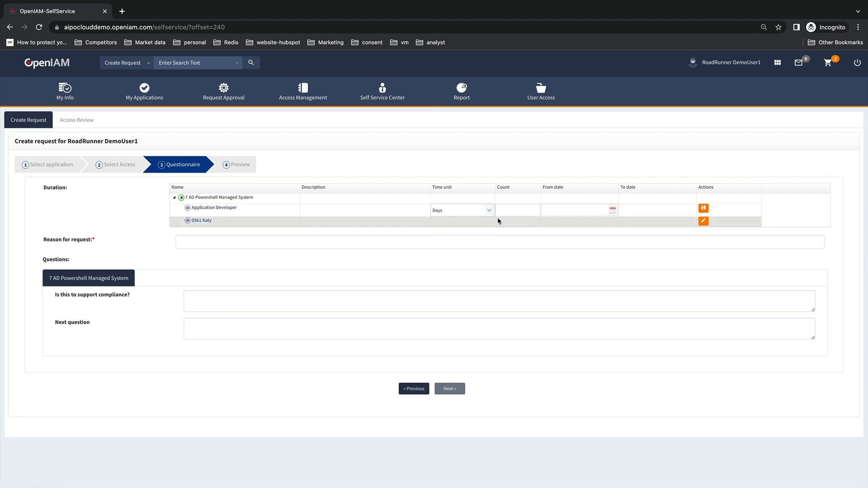
pyautogui.click(508, 210)
pyautogui.write('30')
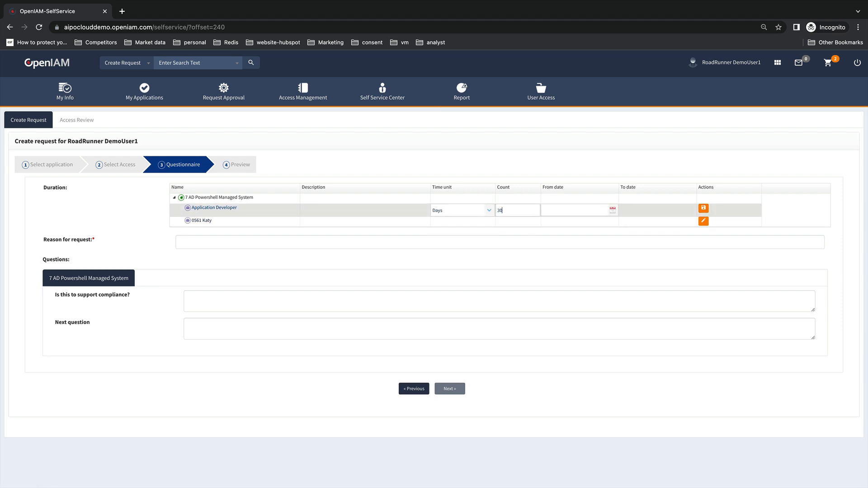
# Enter 'Sample request for demo' as the reason, preview, and submit the request
pyautogui.click(214, 237)
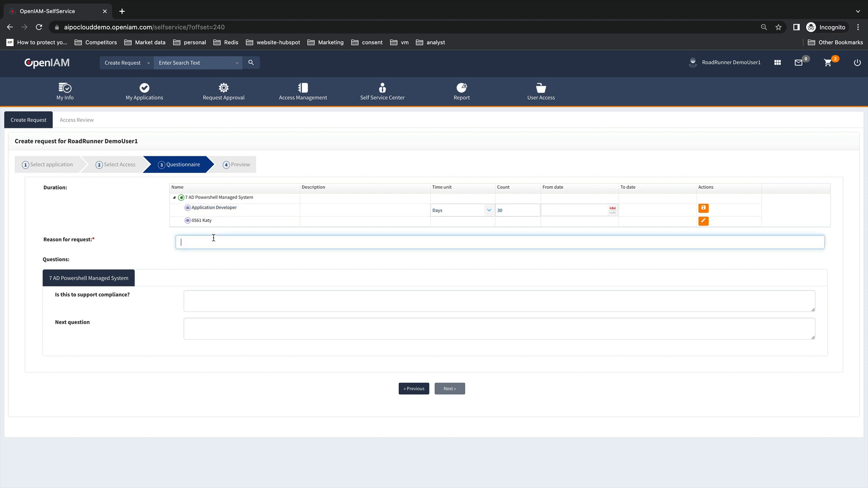
pyautogui.write('Sample request for demo')
pyautogui.click(318, 350)
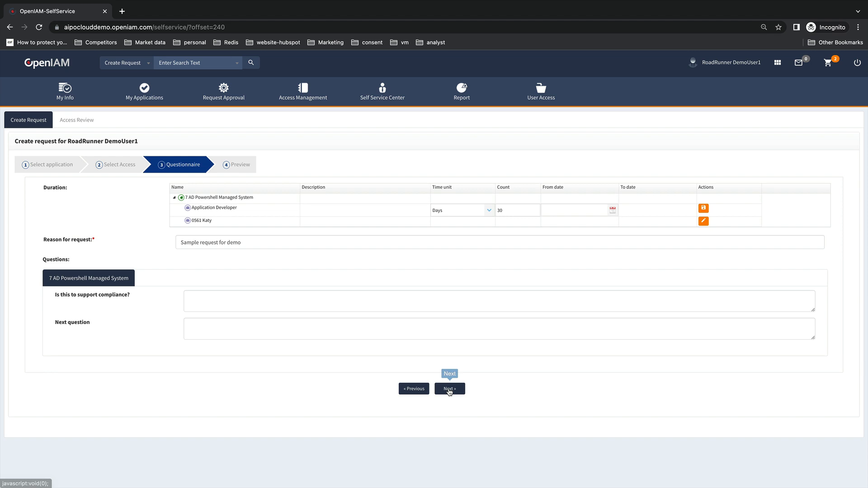
pyautogui.click(449, 389)
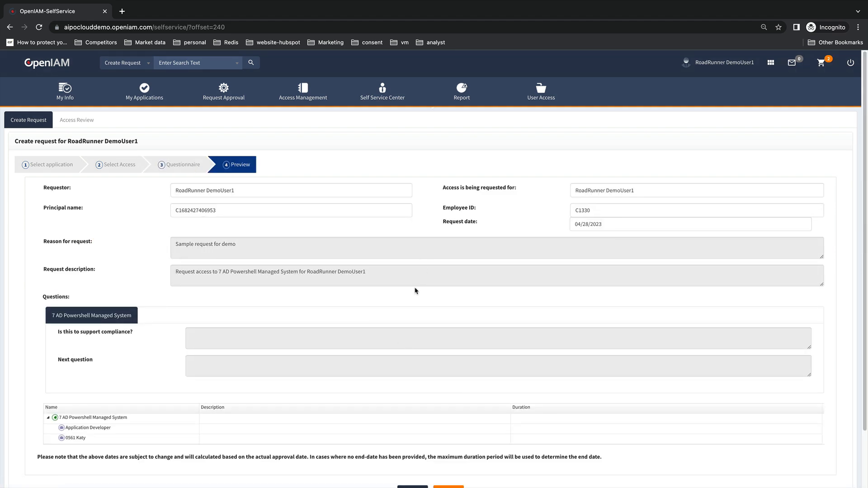
pyautogui.scroll(-2, 412, 285)
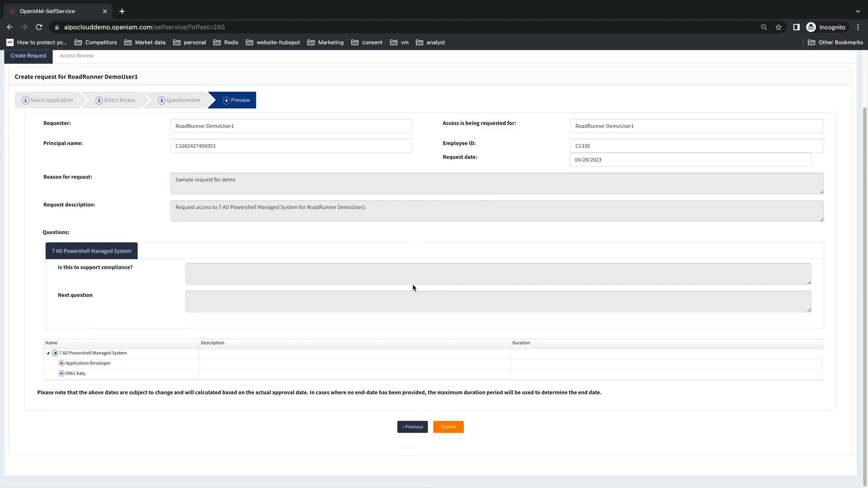
pyautogui.click(448, 430)
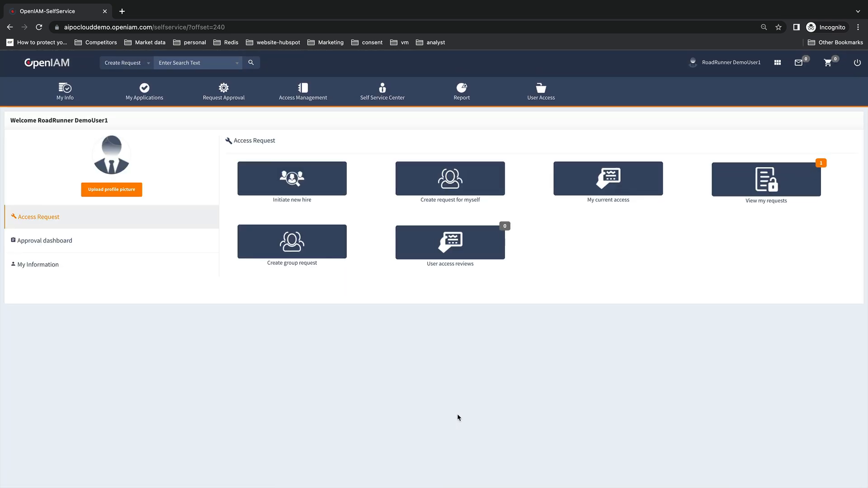
# Open the in-progress request from My Requests and view its Progress Tracker of supervisor and security manager approvals
pyautogui.click(767, 189)
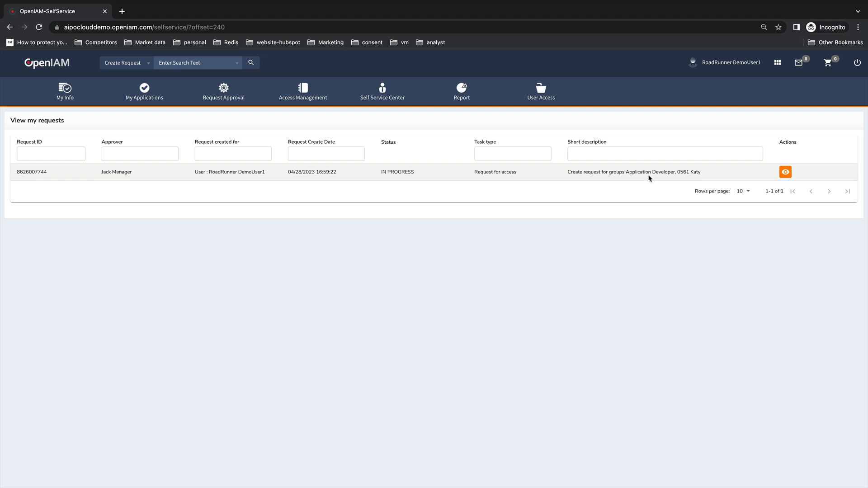
pyautogui.click(785, 172)
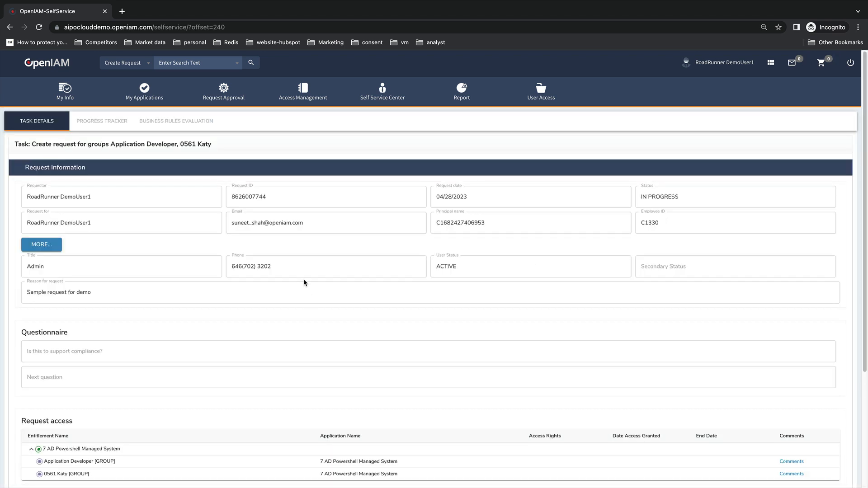
pyautogui.scroll(-4, 290, 251)
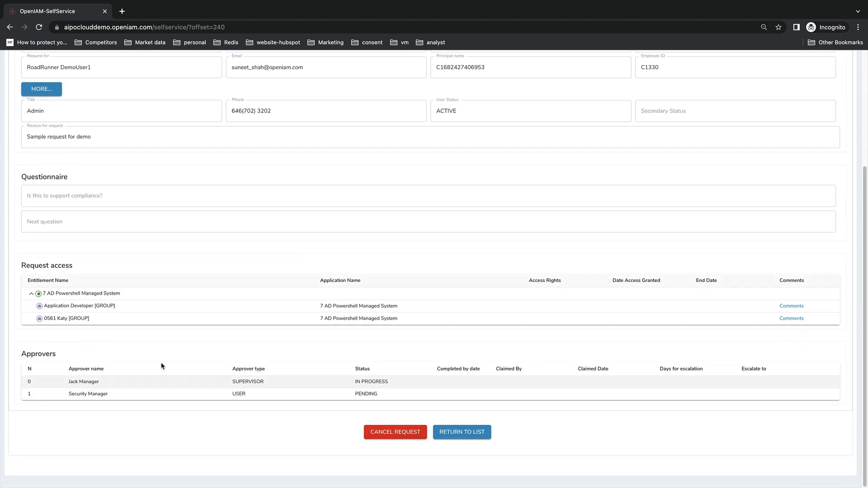
pyautogui.scroll(4, 217, 318)
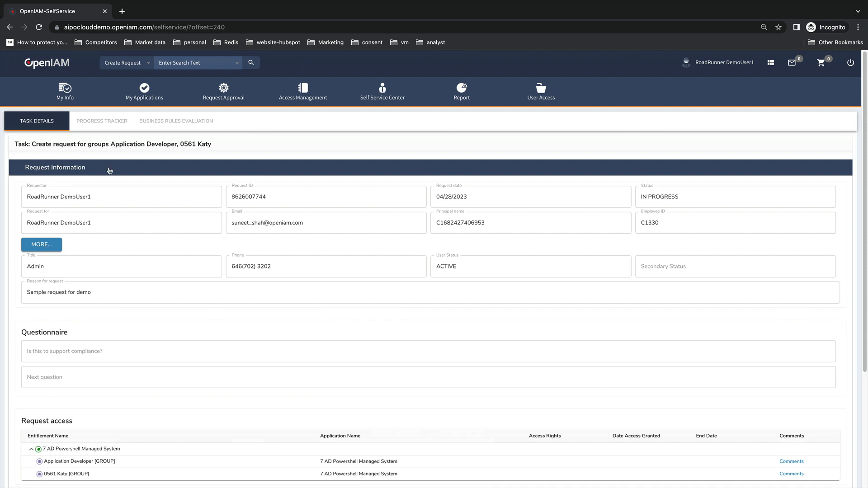
pyautogui.click(108, 120)
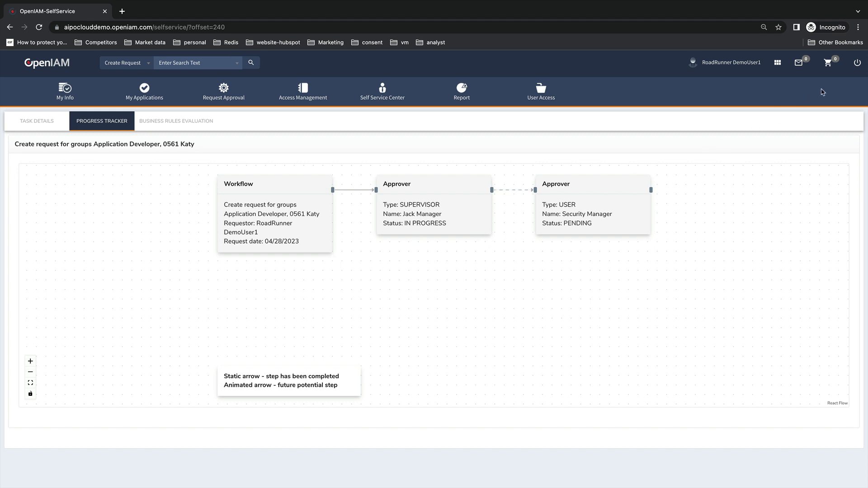
# Sign out, then log back in with the manager's login ID and password
pyautogui.click(855, 63)
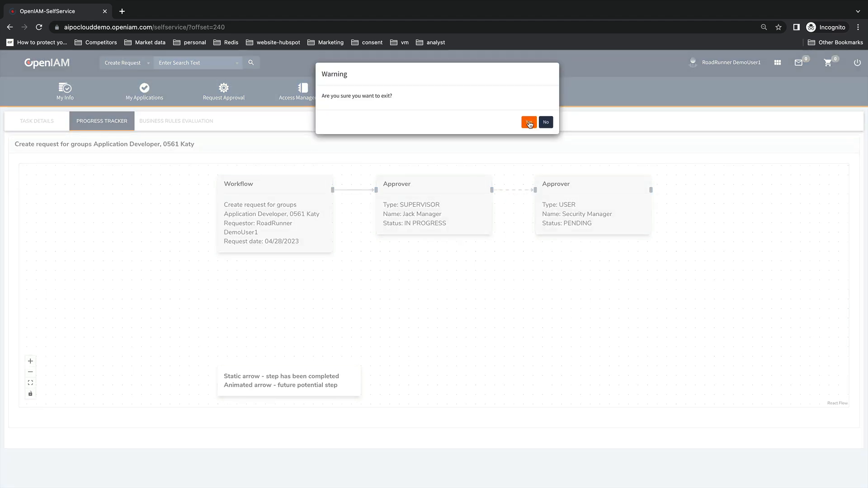
pyautogui.click(528, 118)
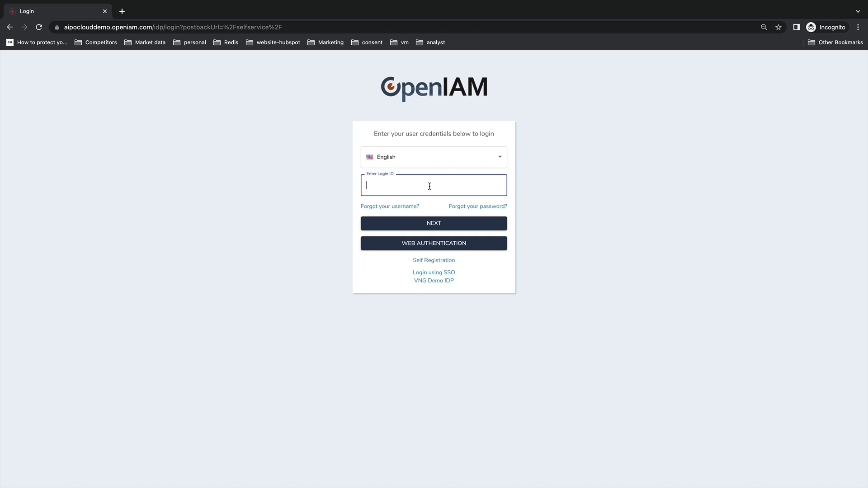
pyautogui.write('jack.manager')
pyautogui.press('Return')
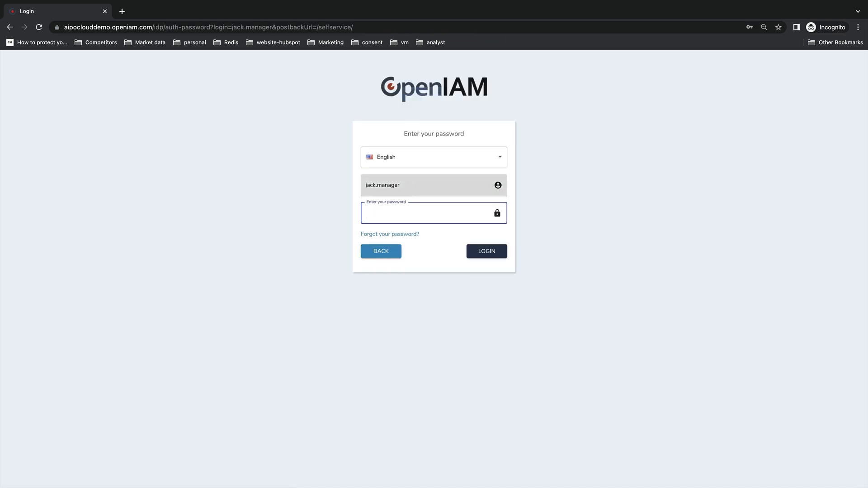
pyautogui.hotkey('ctrl', 'v')
pyautogui.press('Return')
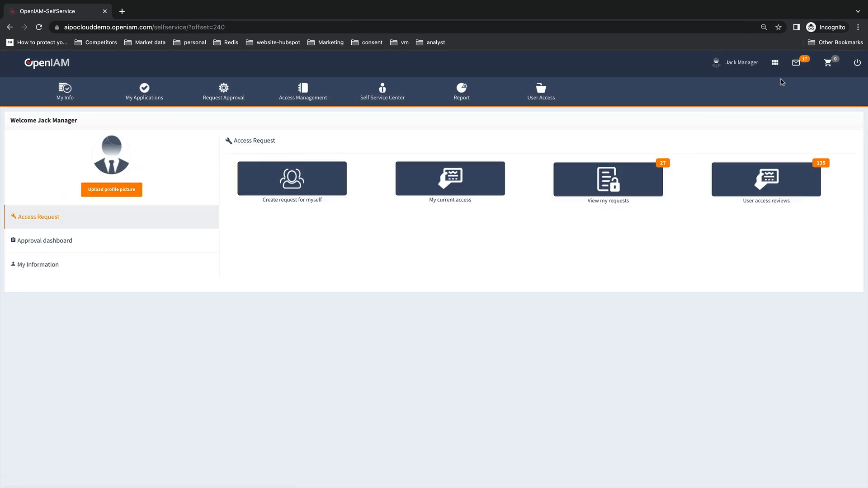
# Open the Application Developer, 0561 Katy request from the last page of pending approvals
pyautogui.click(797, 65)
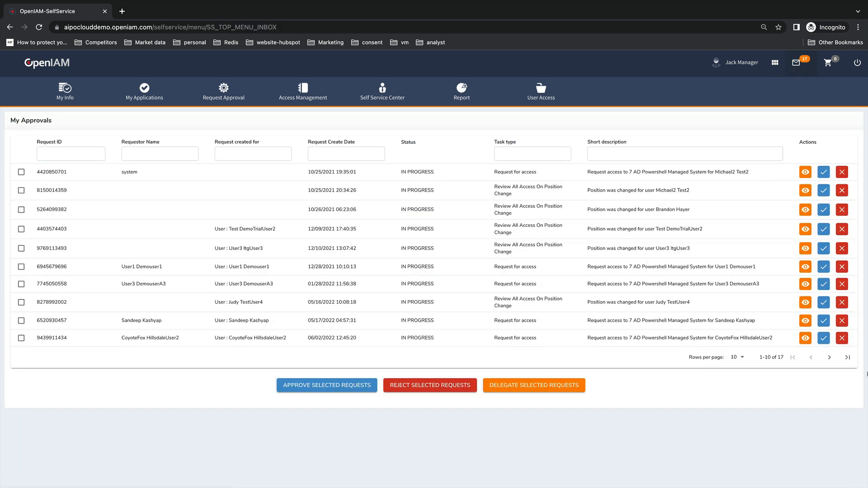
pyautogui.click(847, 357)
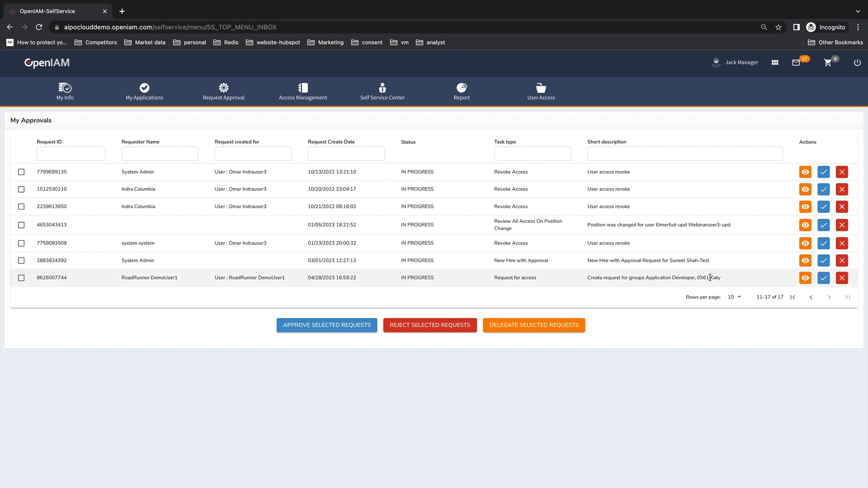
pyautogui.click(805, 278)
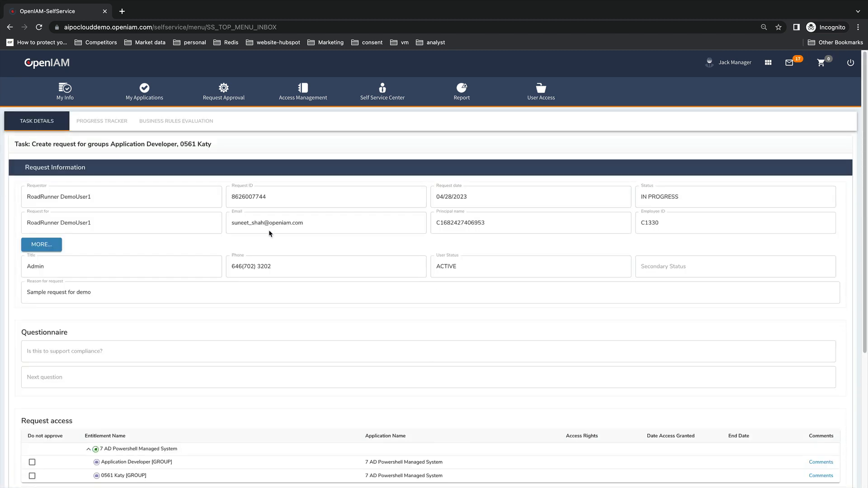
pyautogui.scroll(-5, 270, 233)
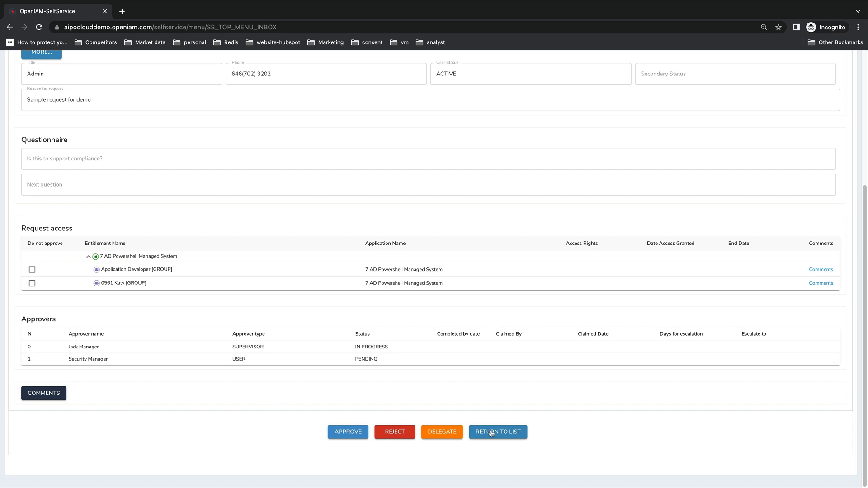
# Check the Delegate and Comments options without using them, then approve the request
pyautogui.click(445, 432)
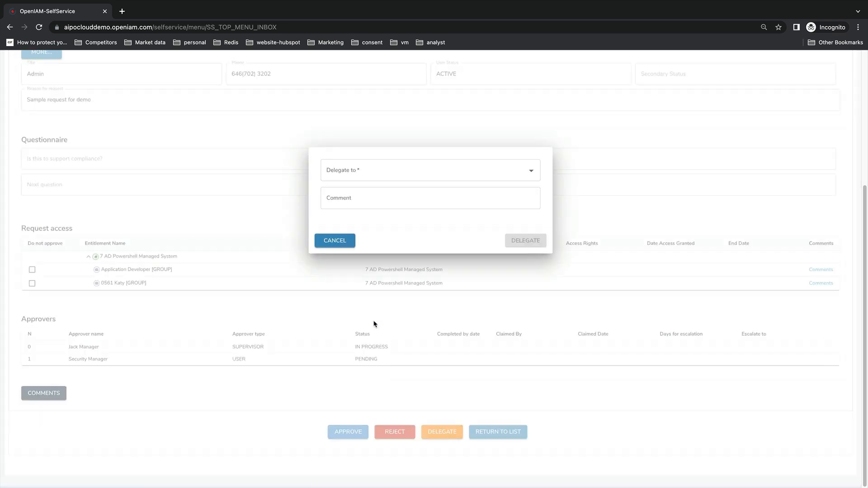
pyautogui.click(343, 242)
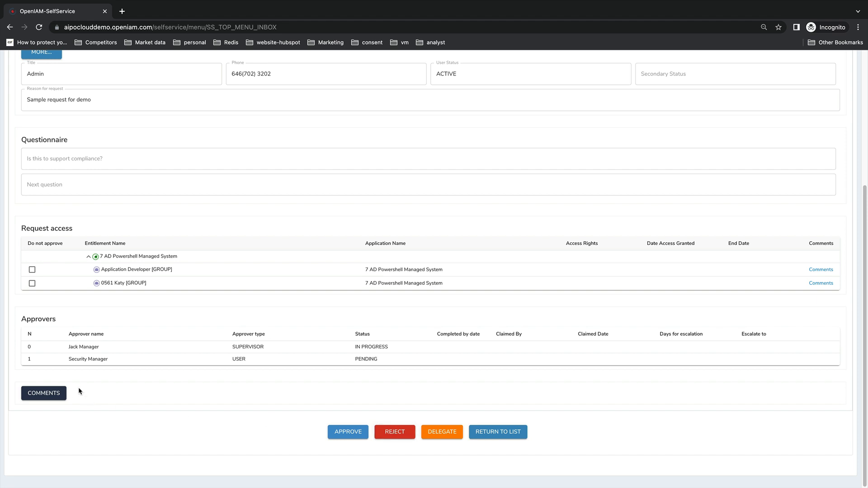
pyautogui.click(58, 391)
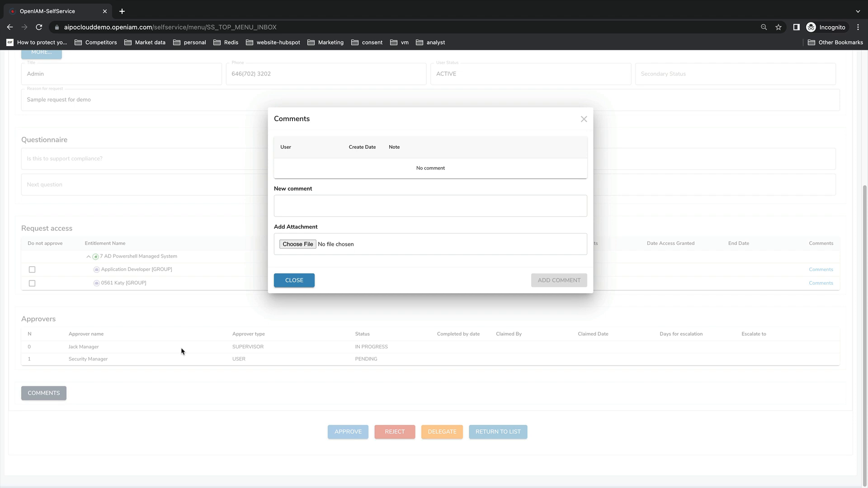
pyautogui.click(302, 284)
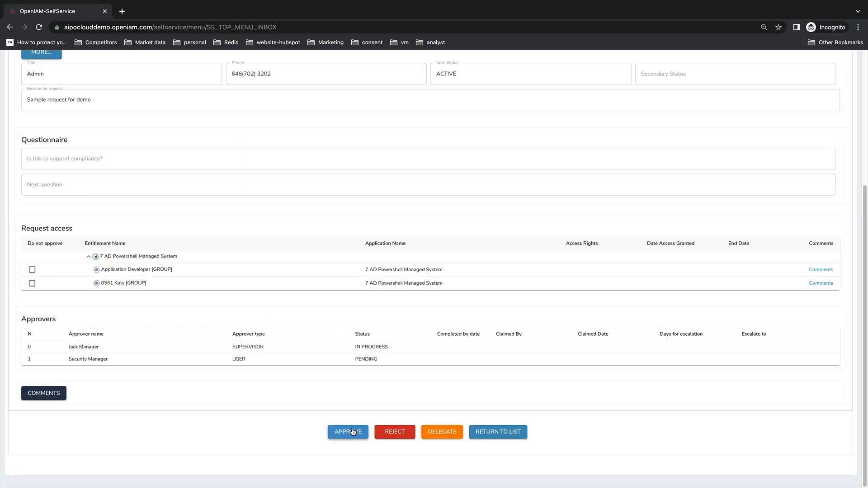
pyautogui.click(353, 432)
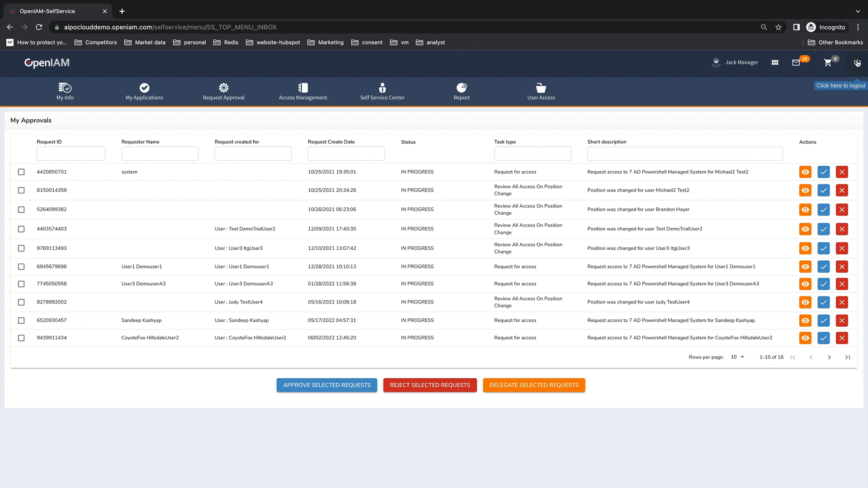
# Log out of the manager account and sign in with the security manager's login ID and password
pyautogui.click(857, 63)
pyautogui.click(530, 121)
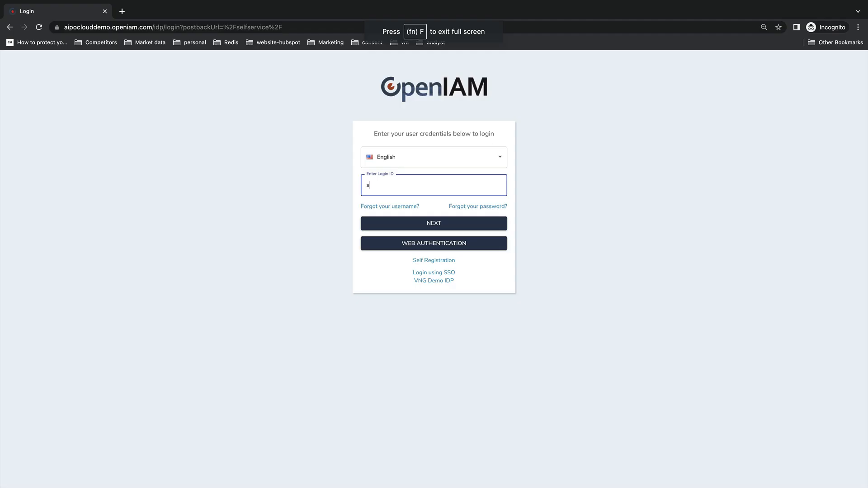
pyautogui.write('ecmanager')
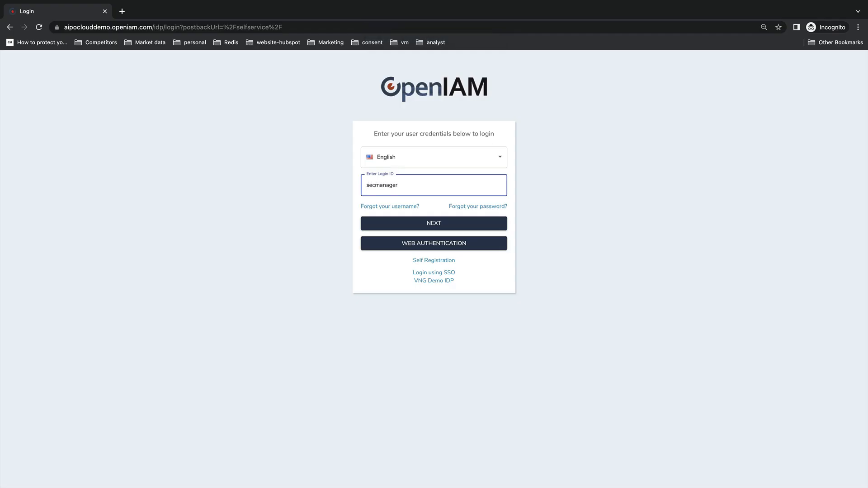
pyautogui.press('Return')
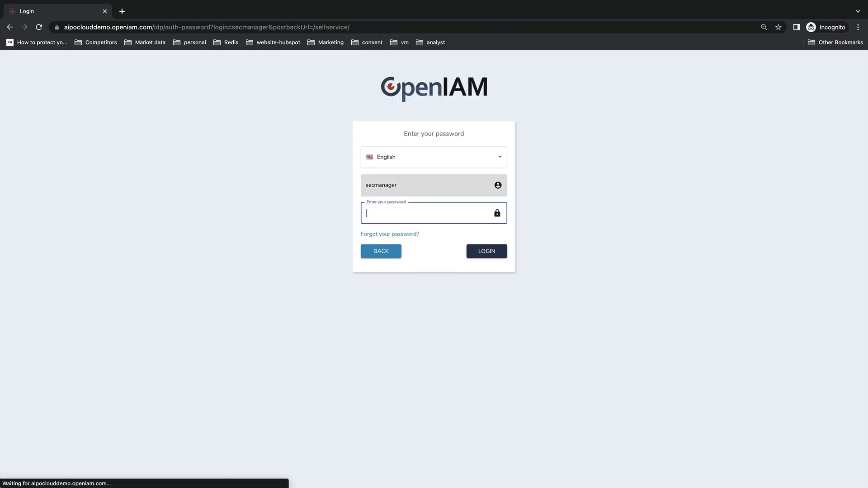
pyautogui.press('super+v')
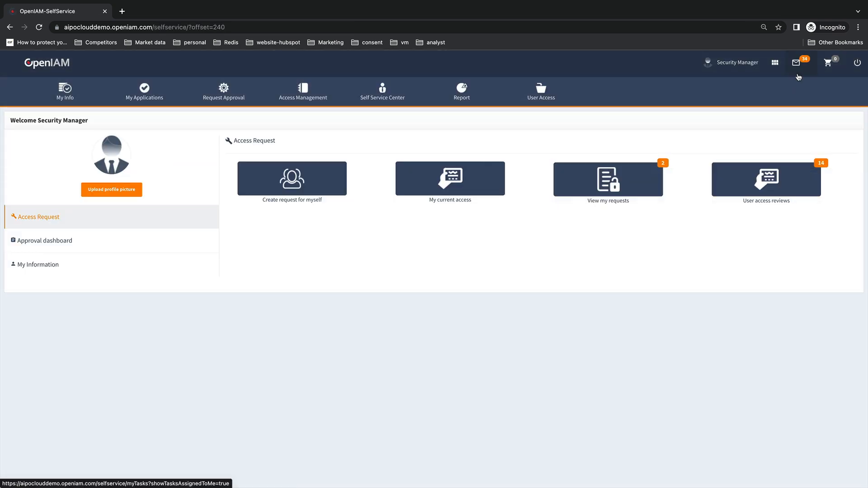
# Open the Application Developer, 0561 Katy request from the last page of the Inbox
pyautogui.click(797, 63)
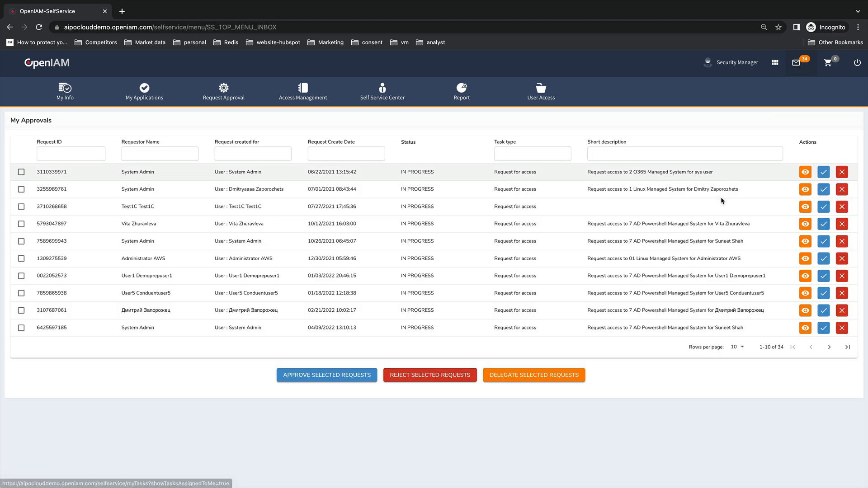
pyautogui.click(846, 348)
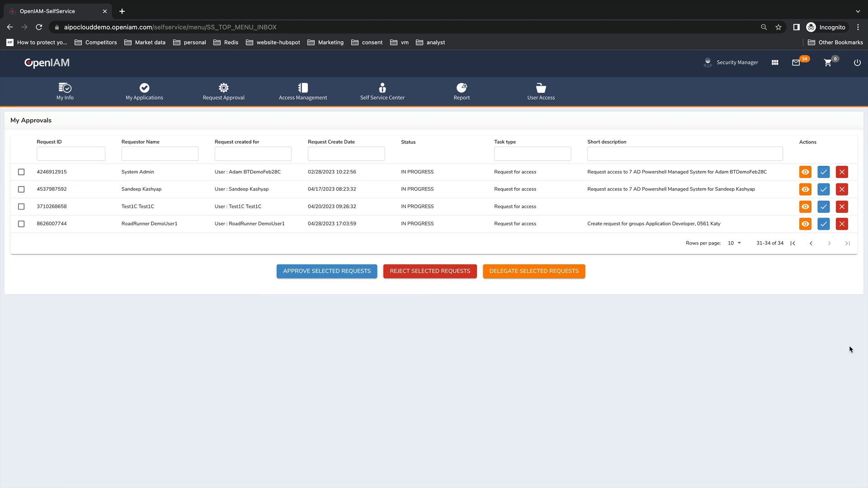
pyautogui.click(805, 224)
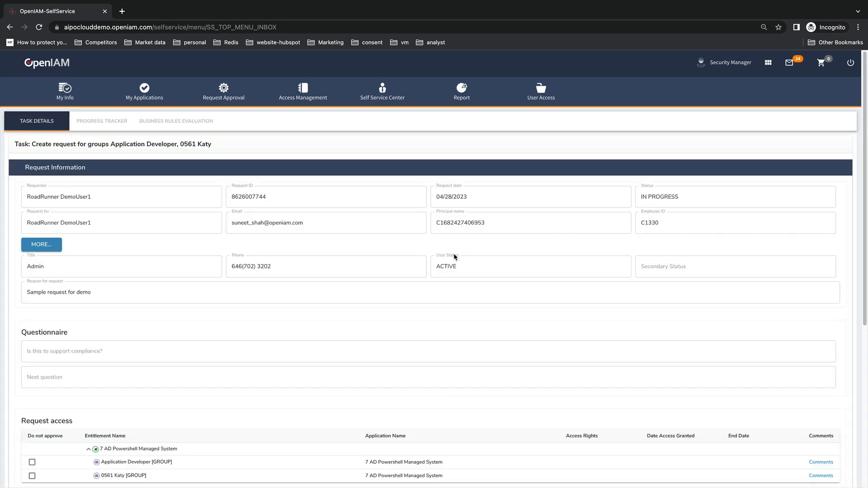
pyautogui.scroll(-5, 455, 257)
pyautogui.scroll(-1, 454, 256)
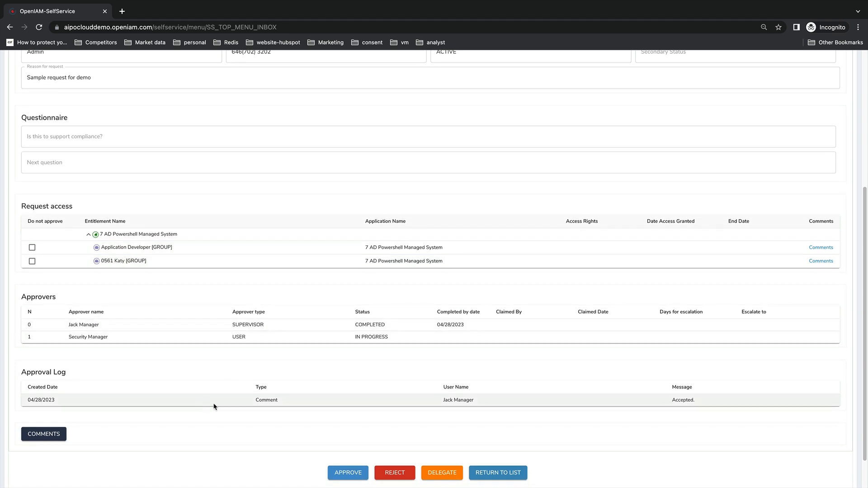
pyautogui.scroll(10, 266, 402)
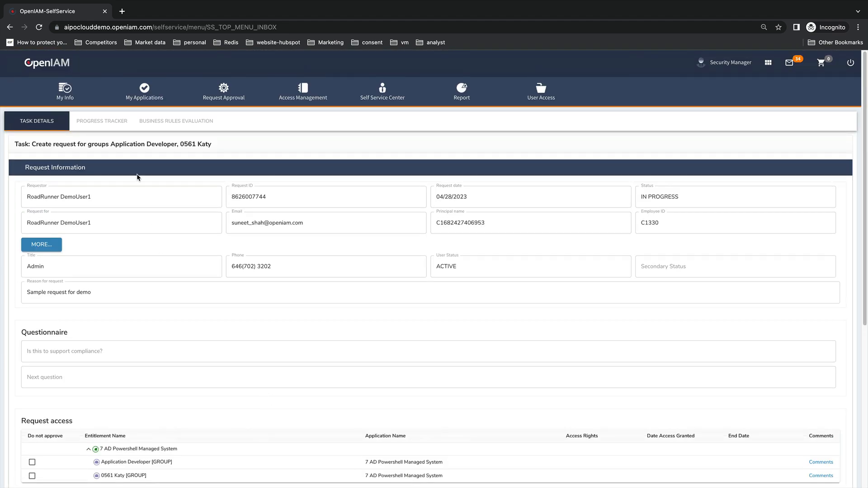
# Check the request's Progress Tracker, then give it the final approval
pyautogui.click(110, 125)
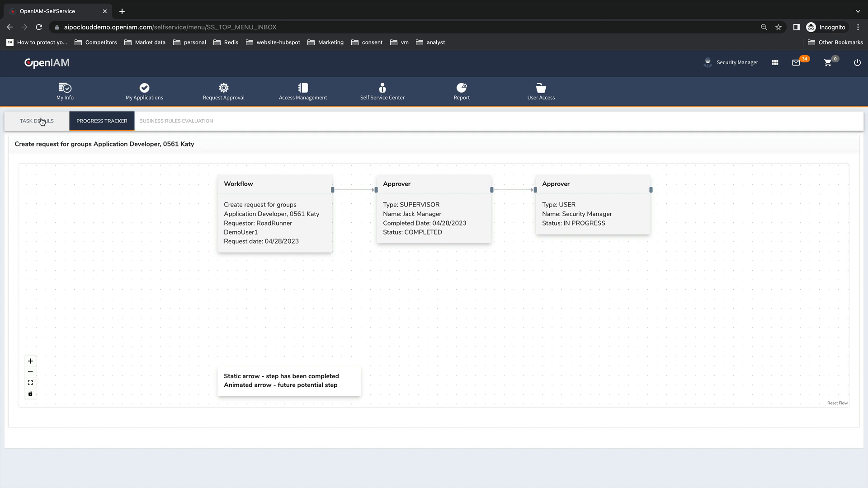
pyautogui.click(41, 122)
pyautogui.scroll(-5, 481, 319)
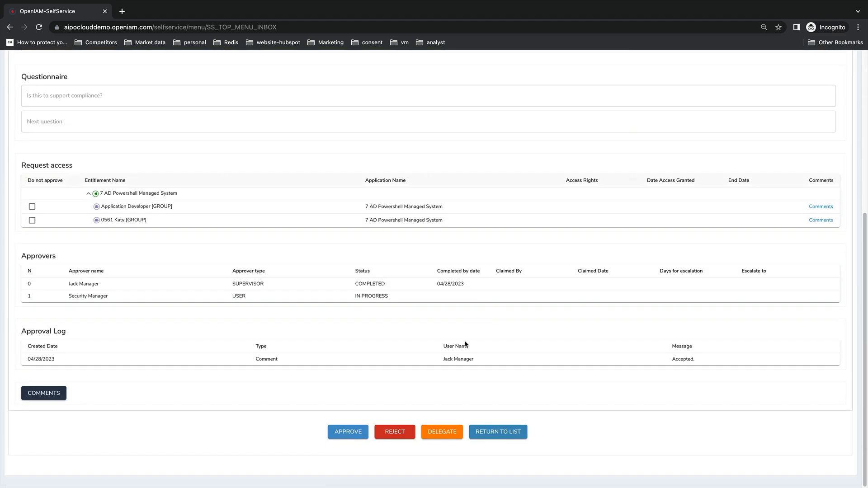
pyautogui.click(353, 433)
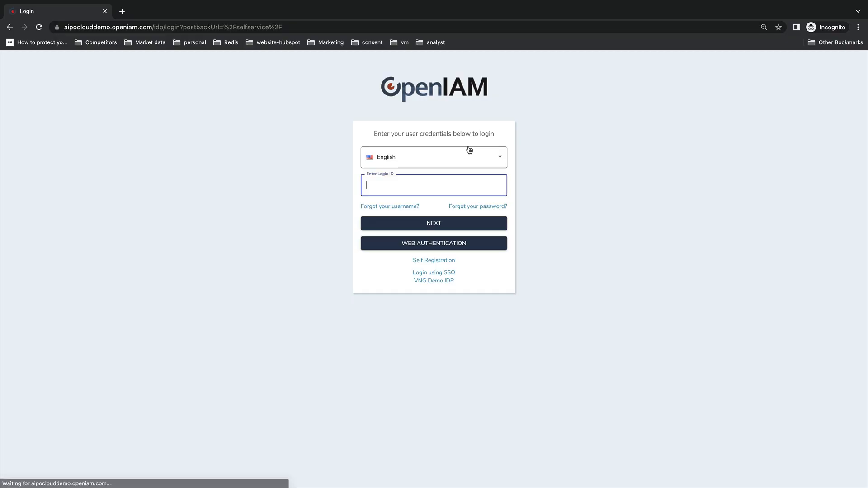
# Sign in with the requester's login ID and password
pyautogui.hotkey('ctrl', 'v')
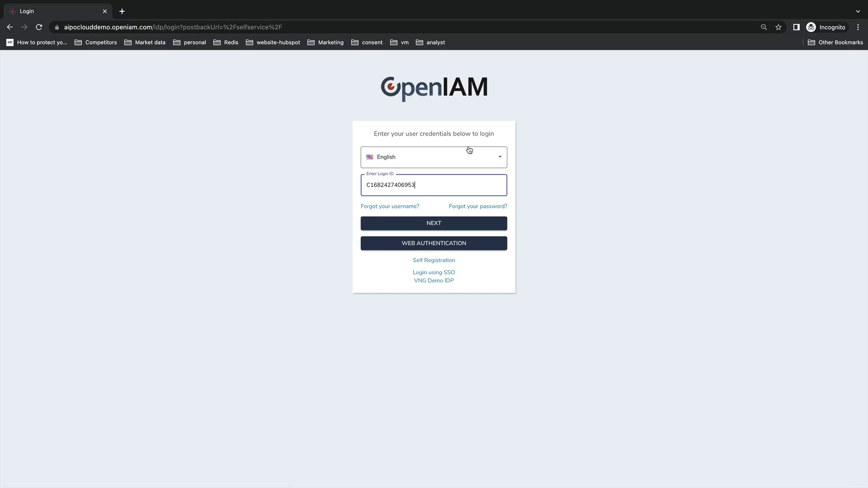
pyautogui.click(436, 223)
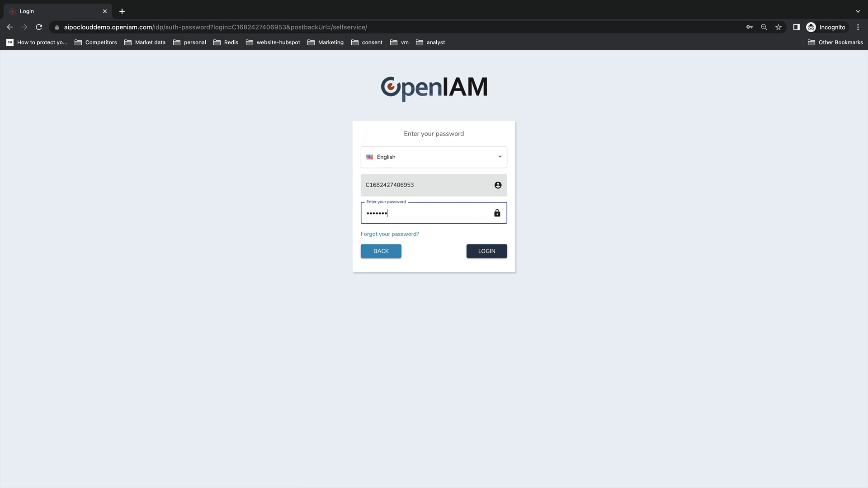
pyautogui.press('Return')
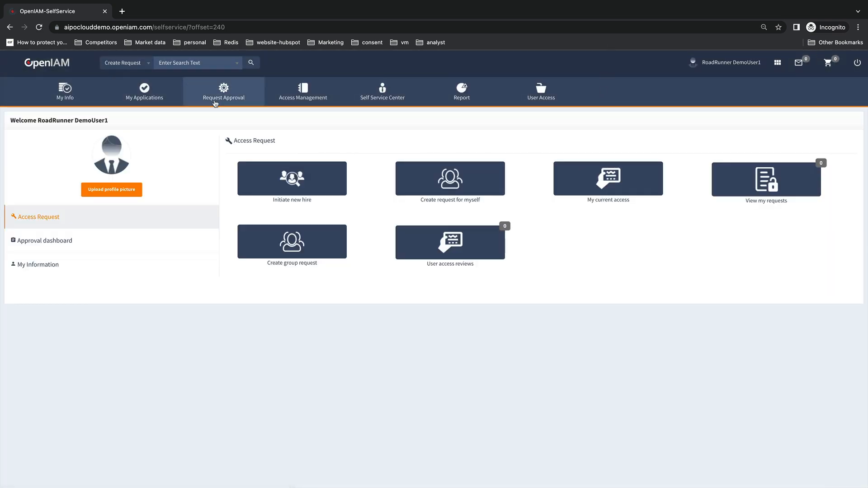
# In Request History, list My Completed Requests and view the Application Developer, 0561 Katy request
pyautogui.click(215, 90)
pyautogui.click(209, 124)
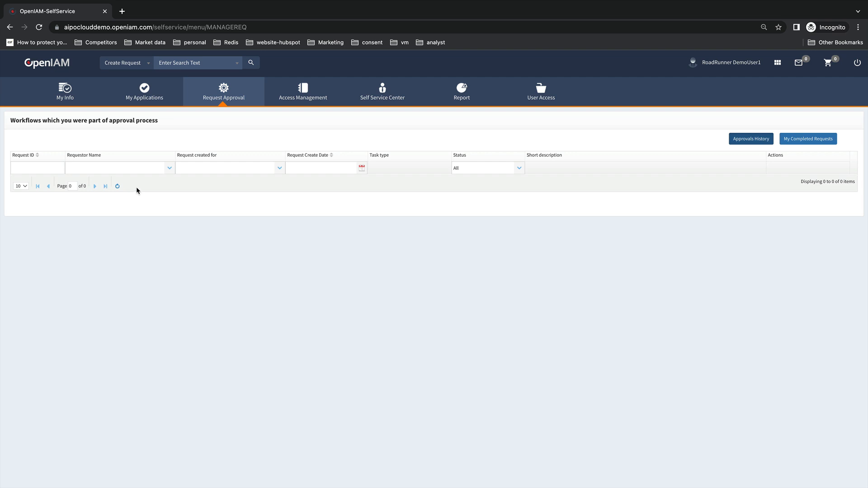
pyautogui.click(753, 139)
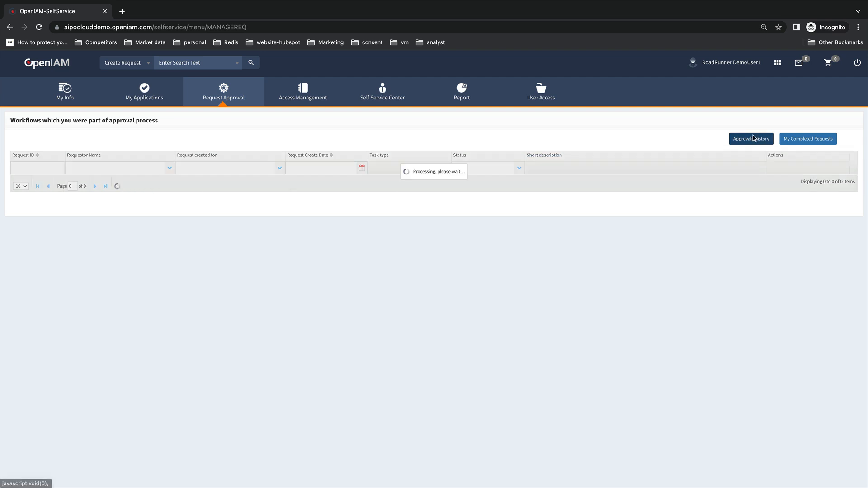
pyautogui.click(806, 139)
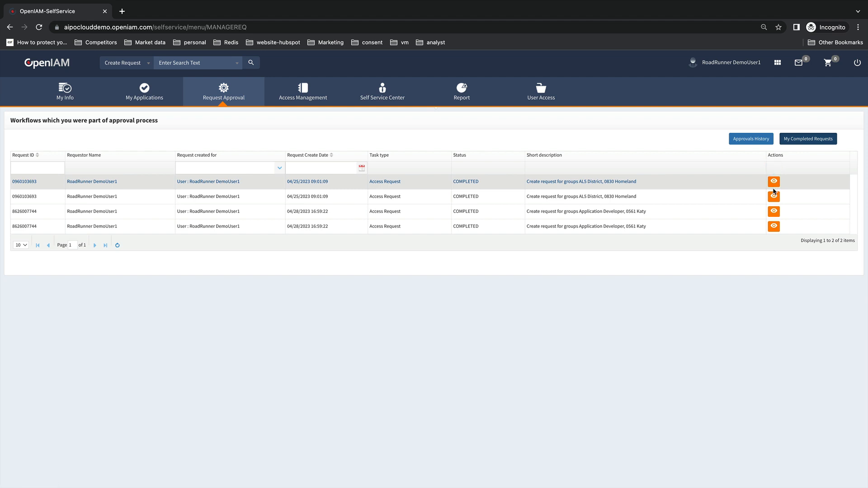
pyautogui.click(773, 226)
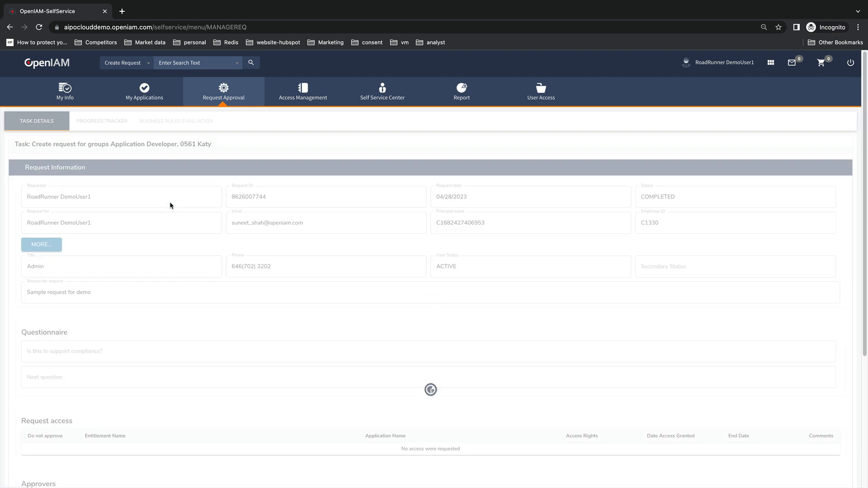
pyautogui.scroll(-5, 222, 205)
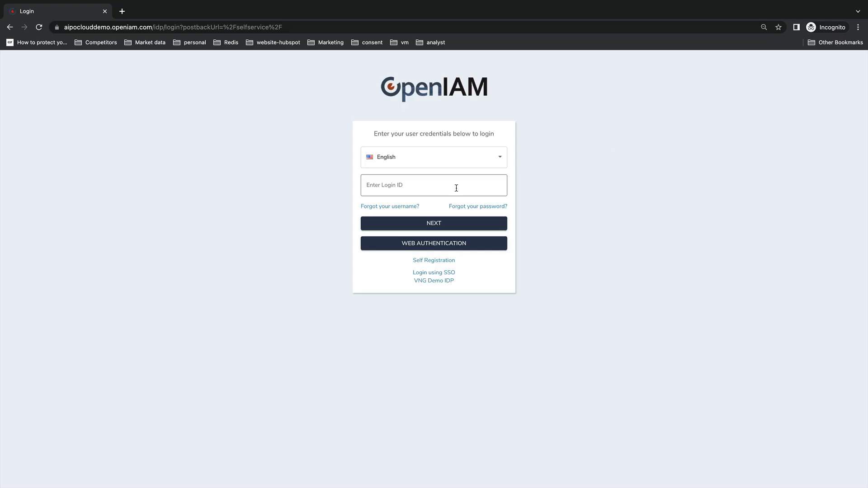
# Sign in as sysadmin with the account password and open Request Administration
pyautogui.click(425, 186)
pyautogui.write('sys')
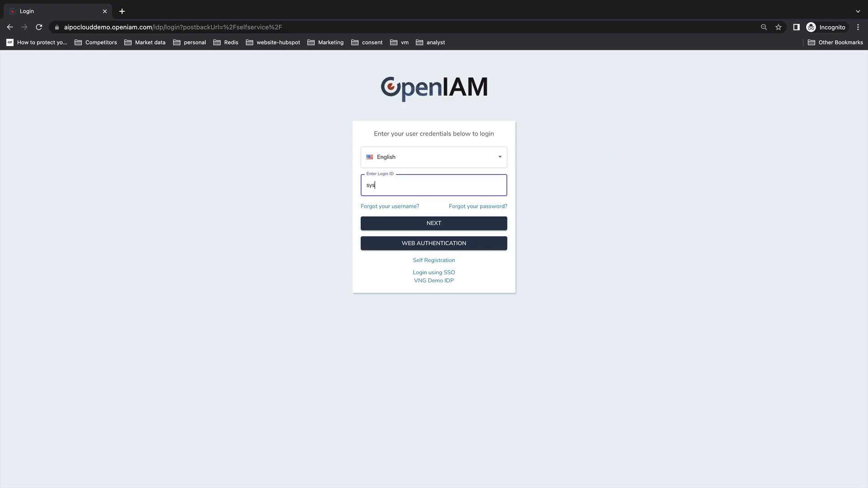
pyautogui.write('admin')
pyautogui.press('Return')
pyautogui.write('p')
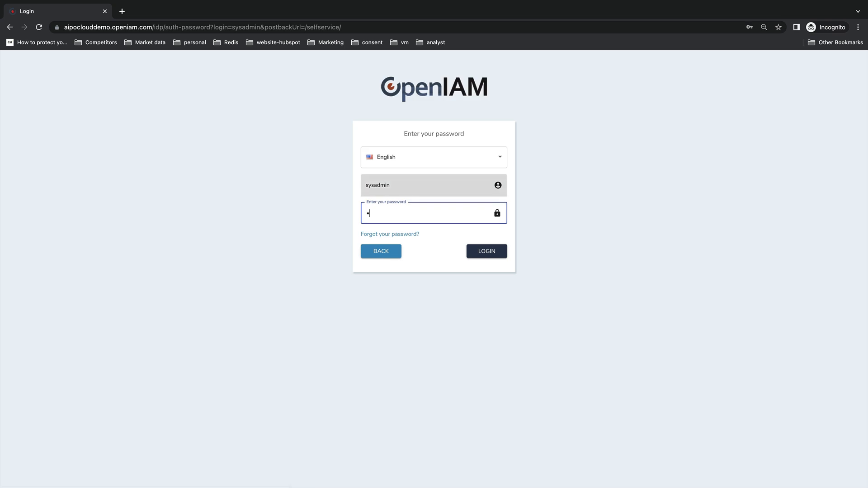
pyautogui.write('asswd00')
pyautogui.press('Return')
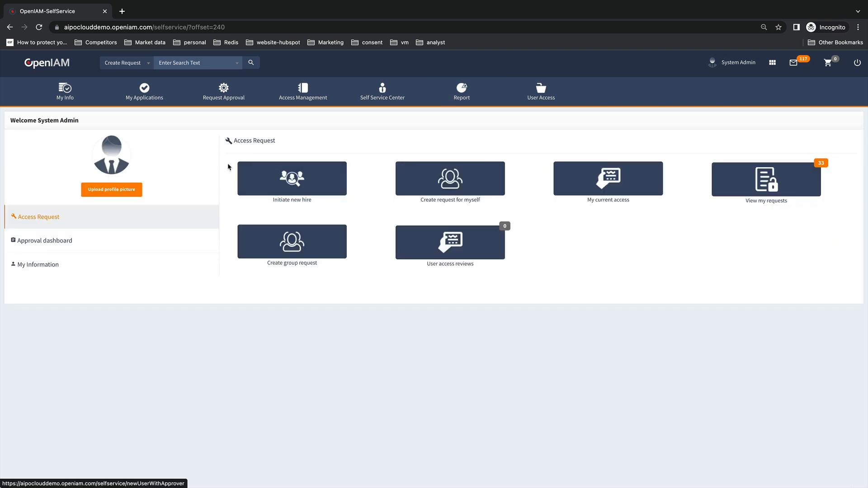
pyautogui.click(225, 136)
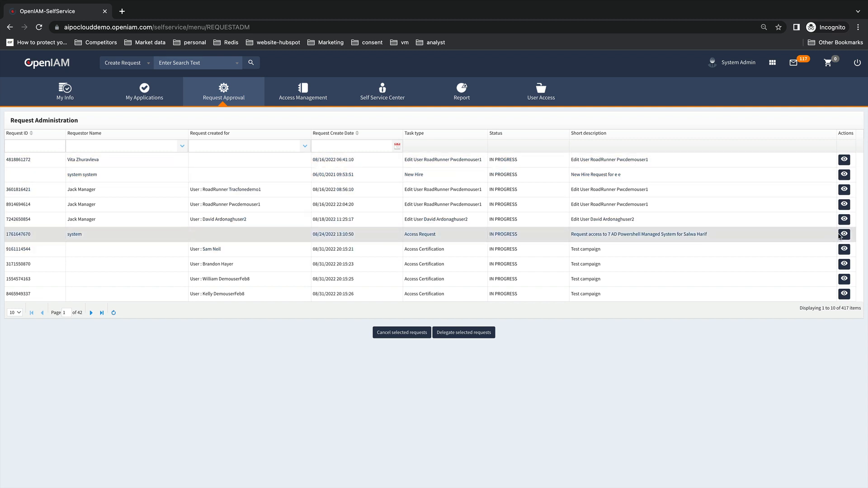
# Review the AD Powershell request's details and approvers, opening and cancelling the Delegate dialog
pyautogui.click(844, 234)
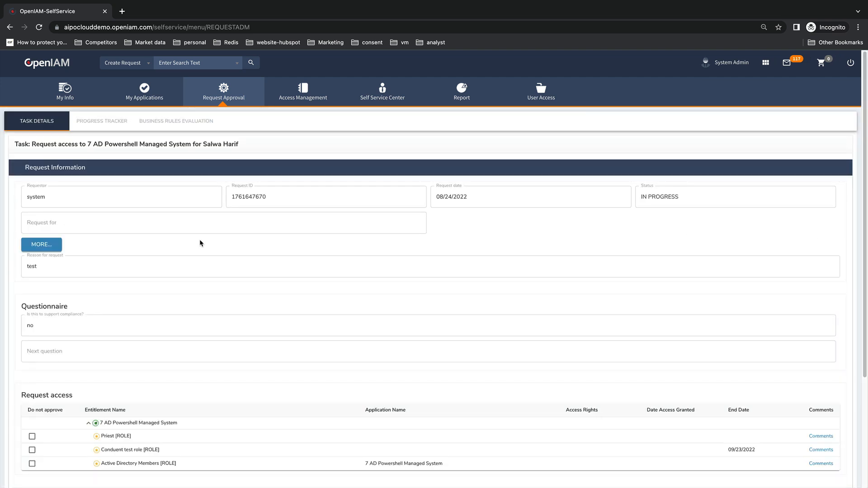
pyautogui.scroll(-4, 199, 240)
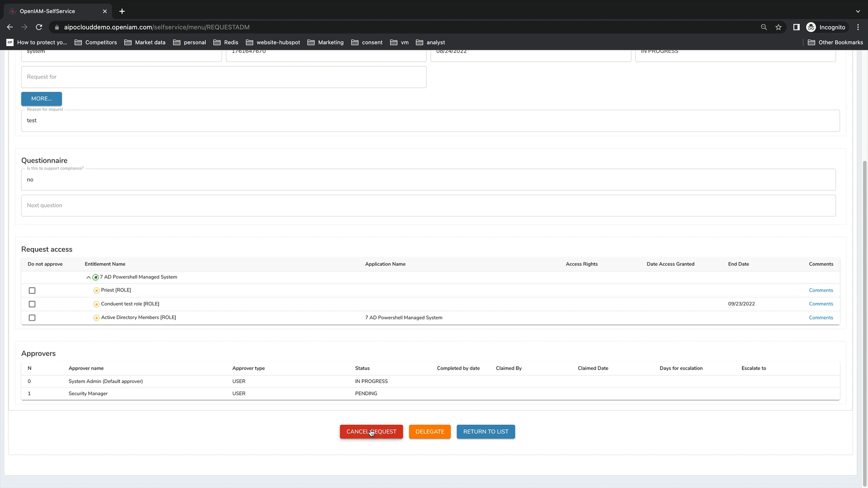
pyautogui.click(430, 432)
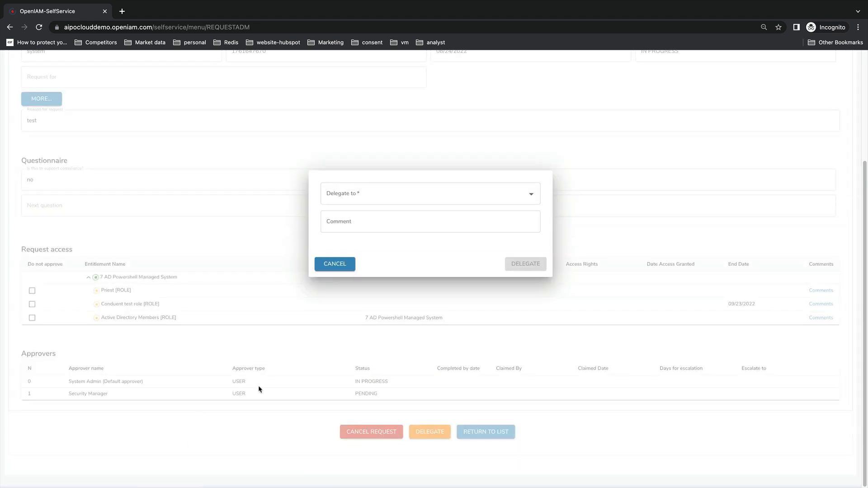
pyautogui.click(335, 263)
pyautogui.scroll(3, 337, 316)
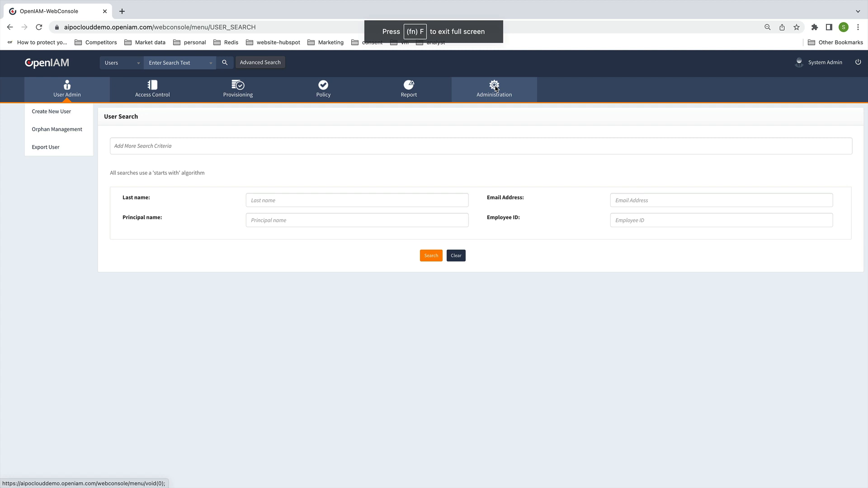
# Open Administration > System Configuration and highlight the Create Request categories setting
pyautogui.moveTo(495, 87)
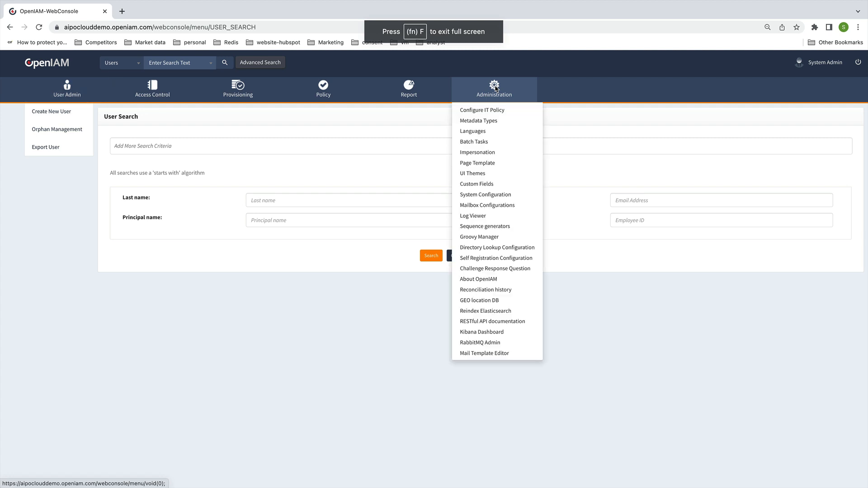
pyautogui.click(478, 195)
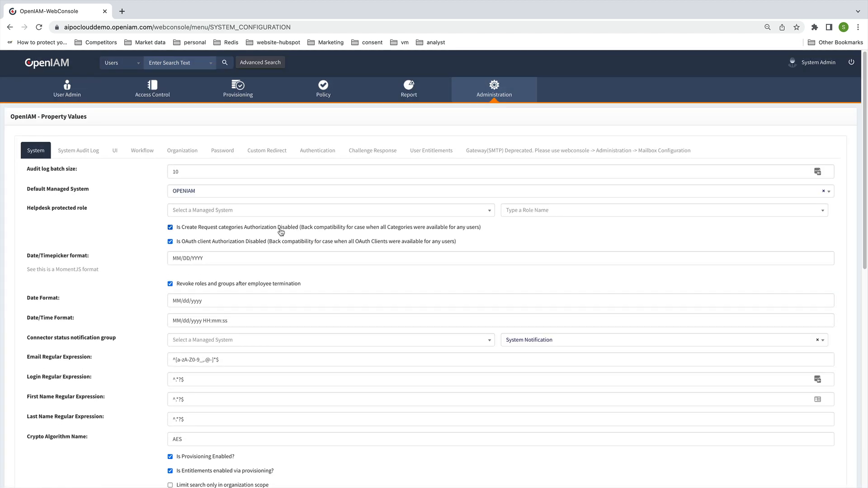
pyautogui.moveTo(492, 229); pyautogui.dragTo(177, 230)
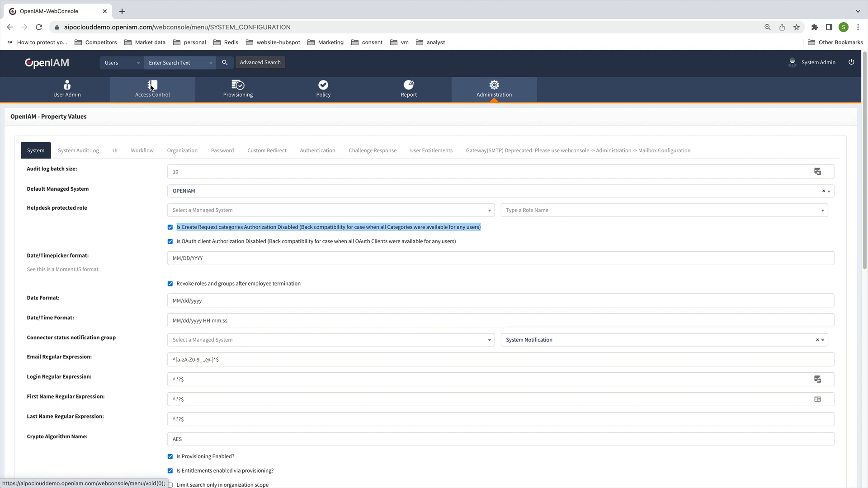
# Filter roles to the OPENIAM managed system and open the Student role's entitlements
pyautogui.moveTo(152, 88)
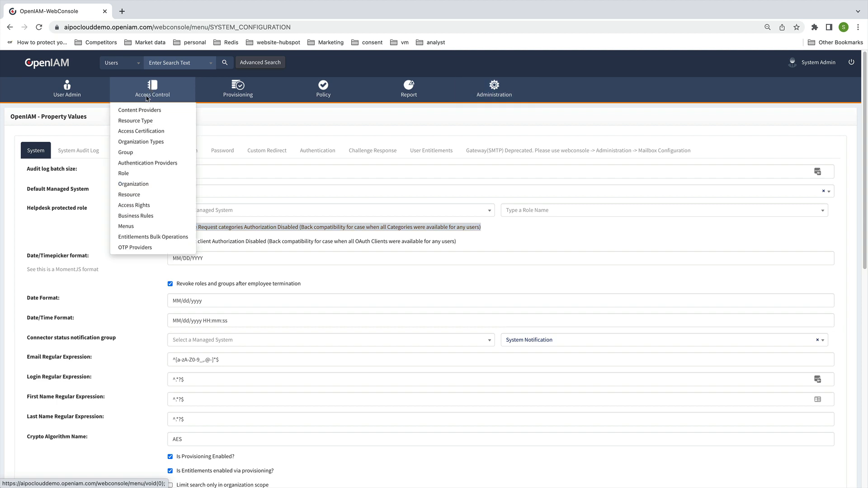
pyautogui.click(132, 172)
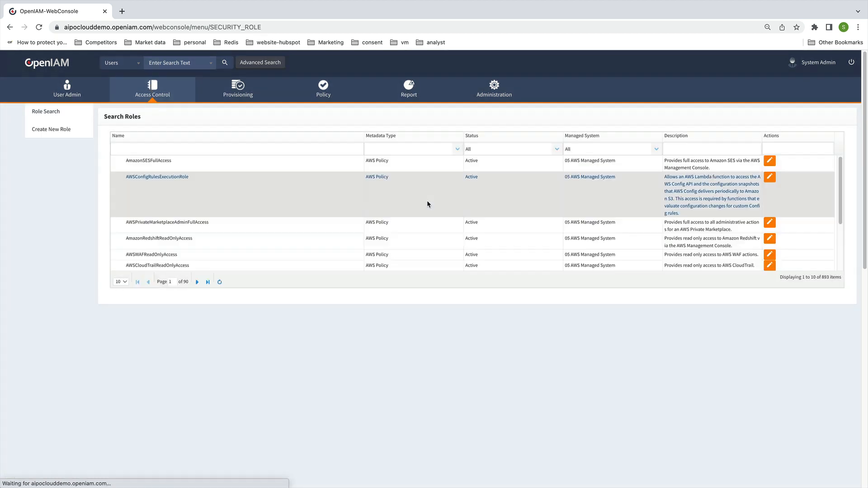
pyautogui.click(657, 150)
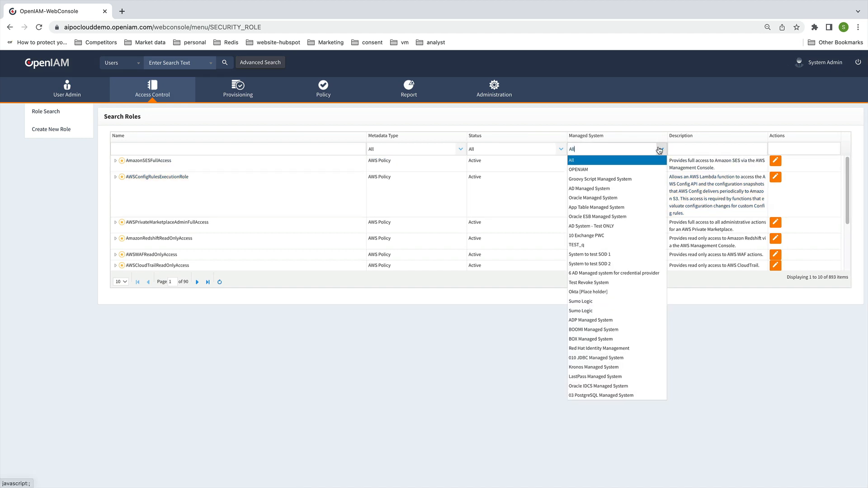
pyautogui.click(618, 168)
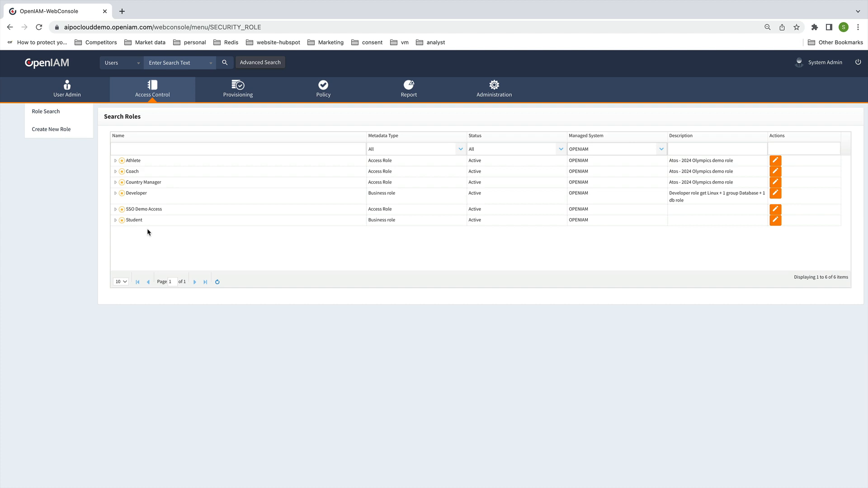
pyautogui.click(776, 221)
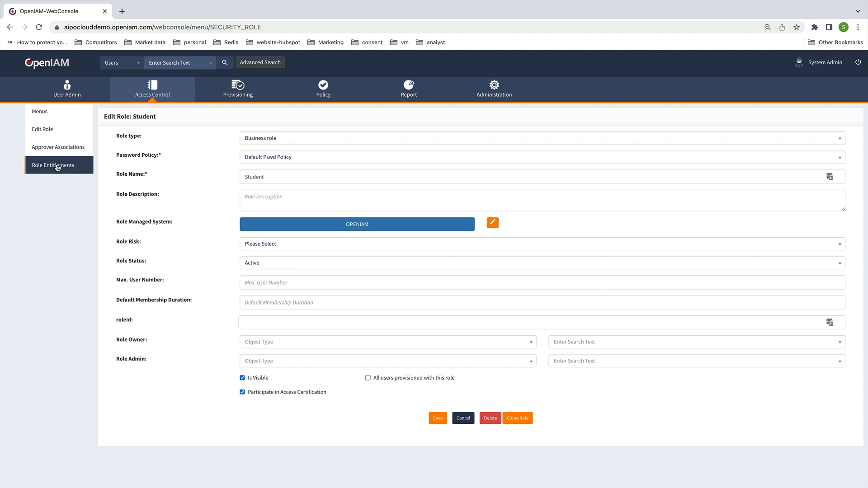
pyautogui.click(58, 170)
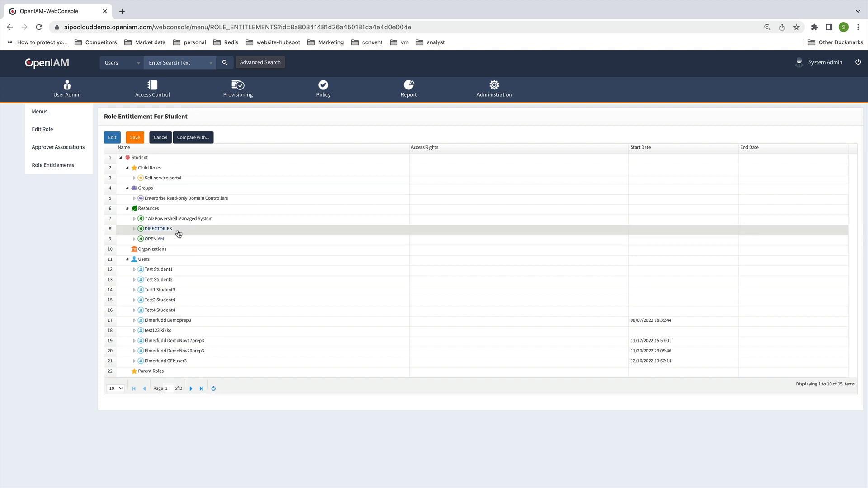
# Add the INFRASTRUCTURE application category under Resources
pyautogui.rightClick(147, 208)
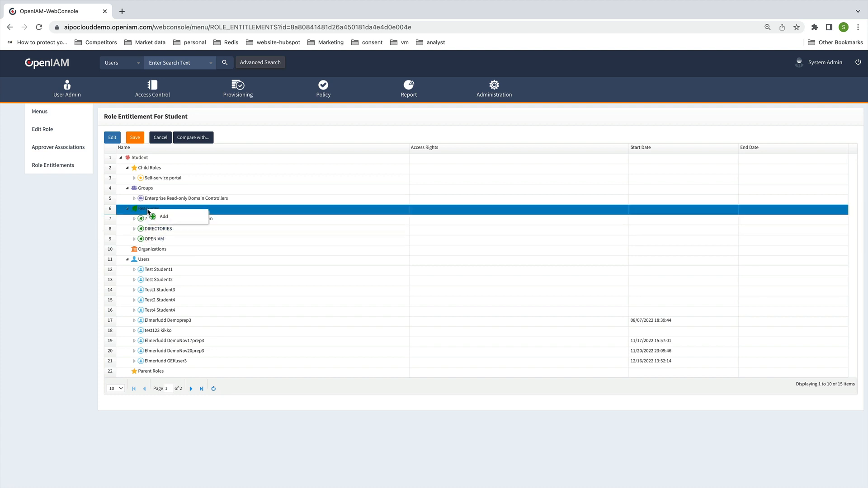
pyautogui.click(171, 219)
pyautogui.click(224, 255)
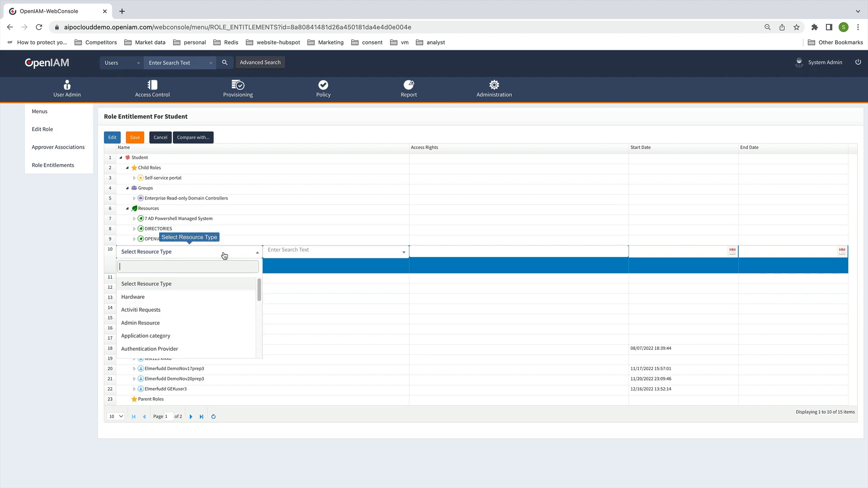
pyautogui.write('ap')
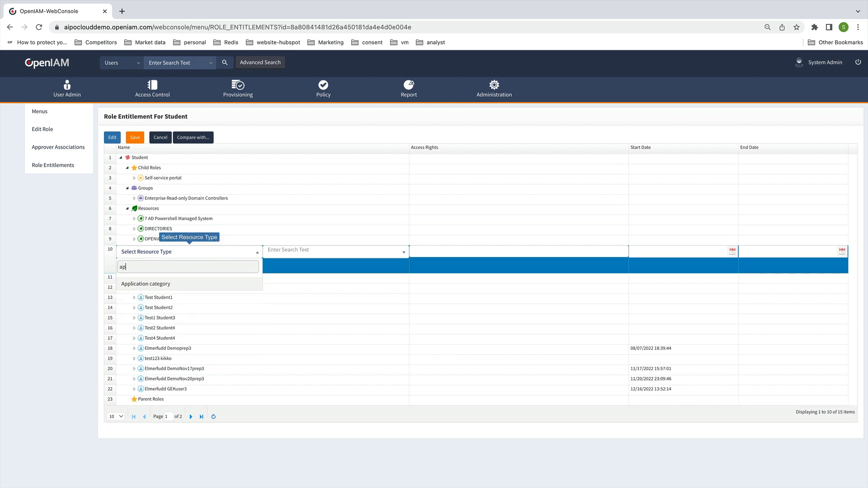
pyautogui.click(161, 284)
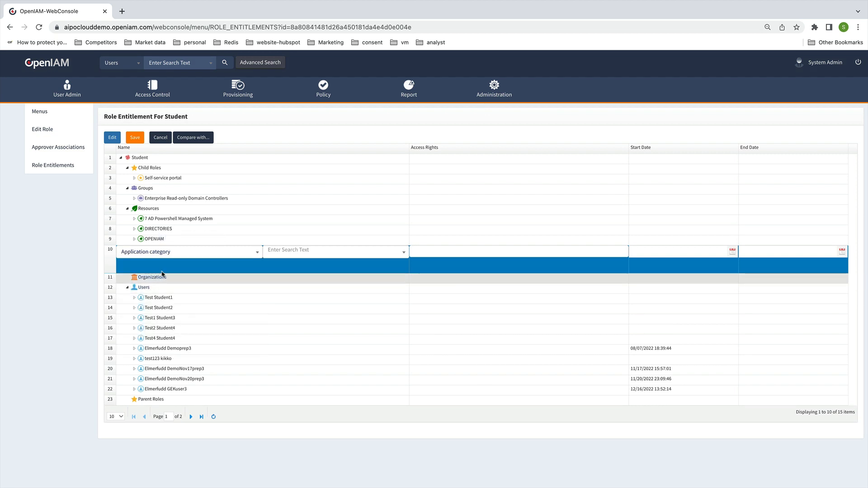
pyautogui.click(324, 257)
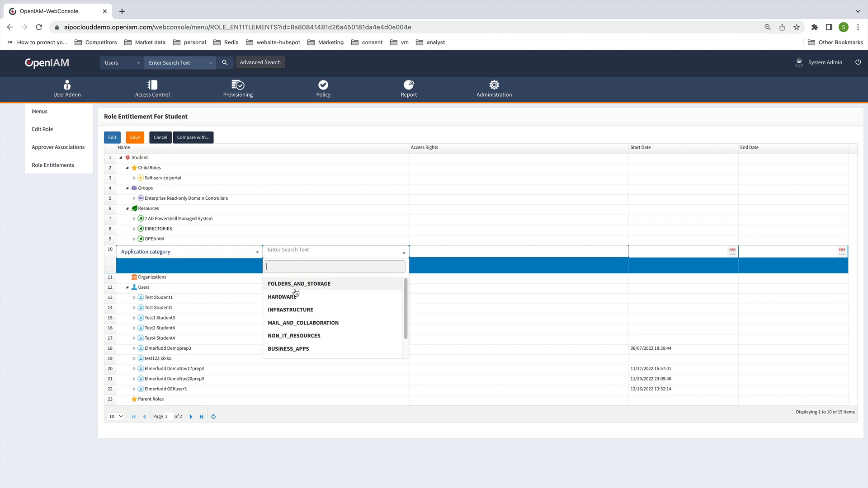
pyautogui.click(288, 310)
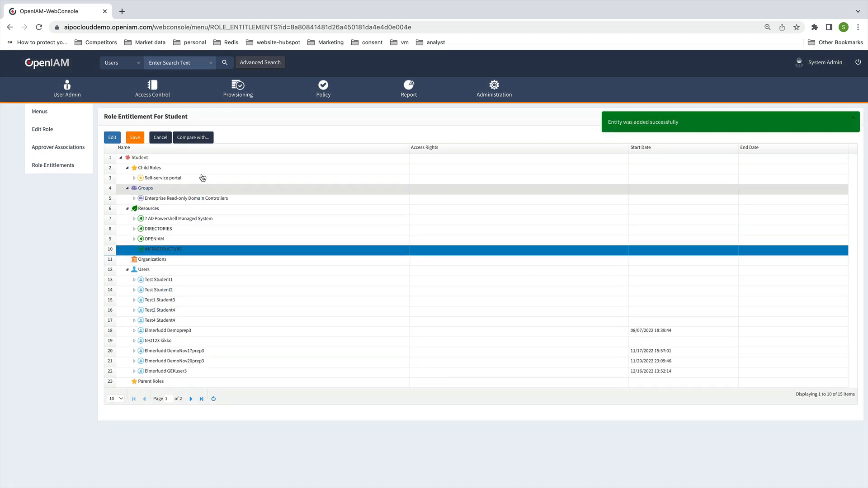